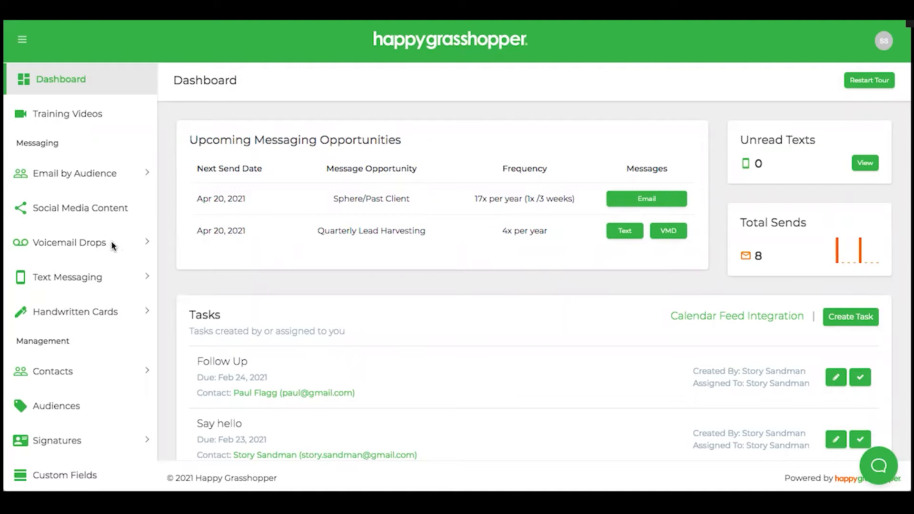
# - Open the contacts index and start a bulk upload of contacts
pyautogui.scroll(-1, 111, 241)
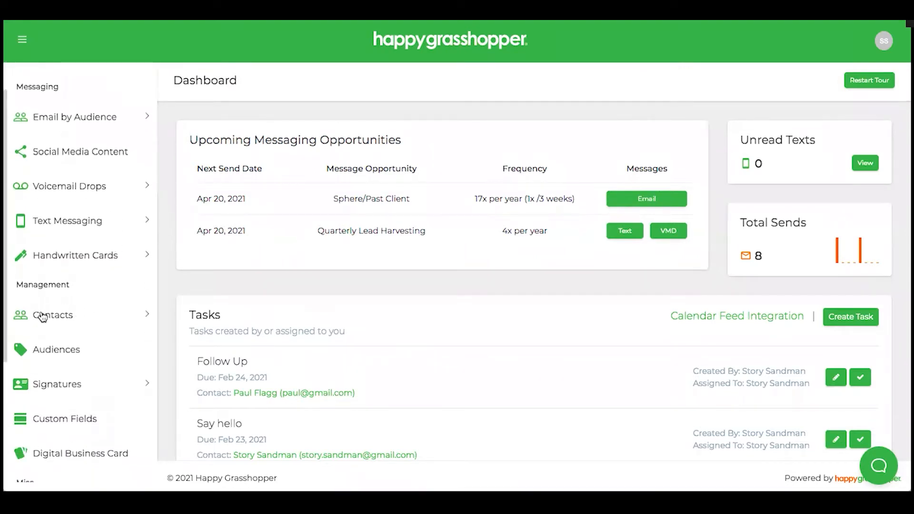
pyautogui.click(43, 317)
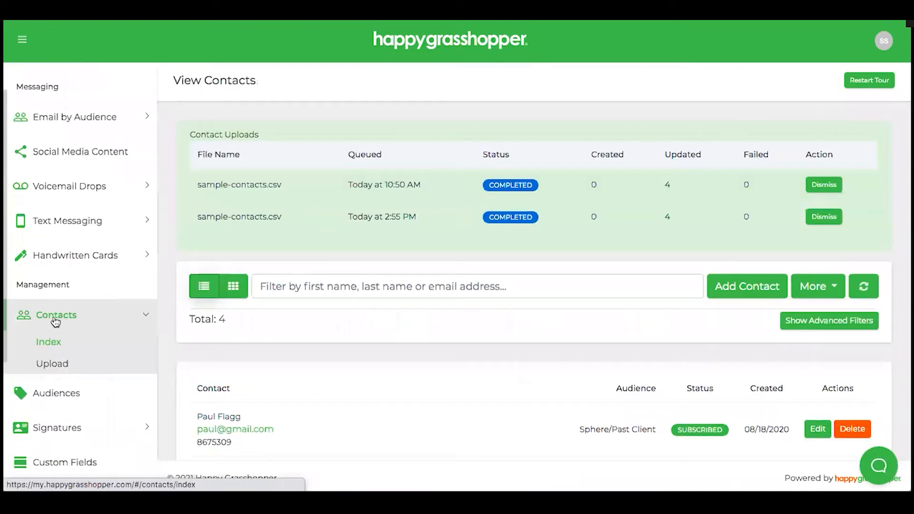
pyautogui.scroll(-1, 85, 326)
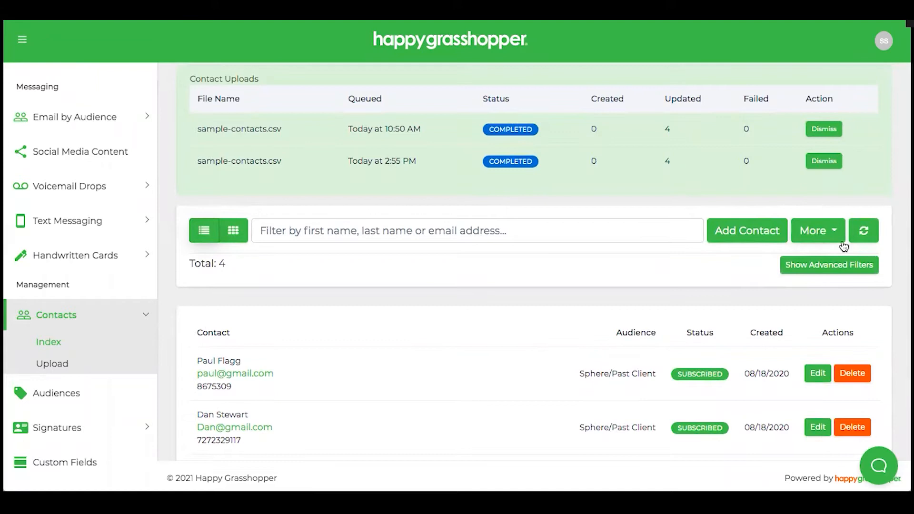
pyautogui.click(826, 233)
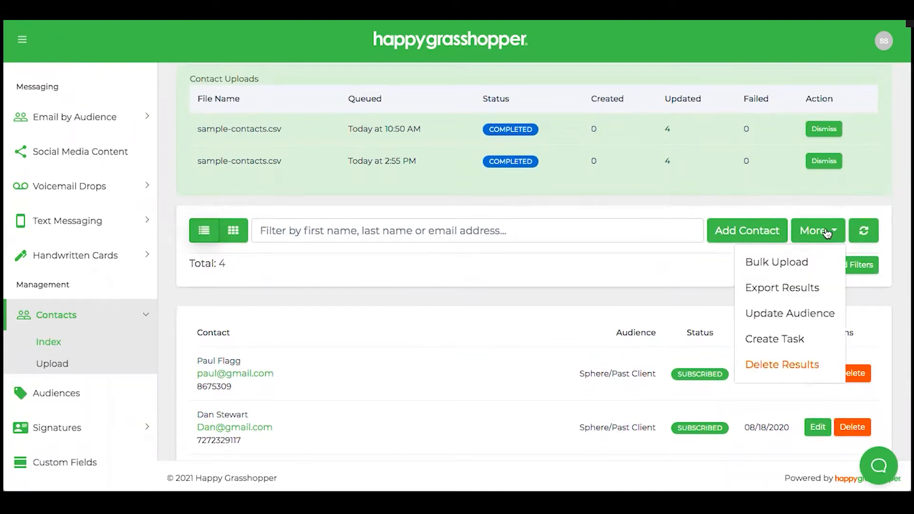
pyautogui.click(788, 268)
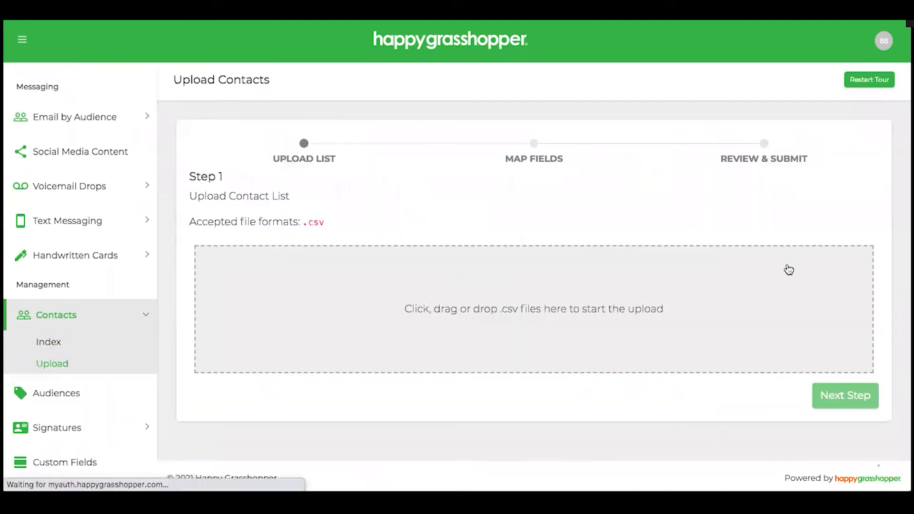
# - Choose the Sample Contacts.csv file from the desktop as the contact list for the upload
pyautogui.click(428, 314)
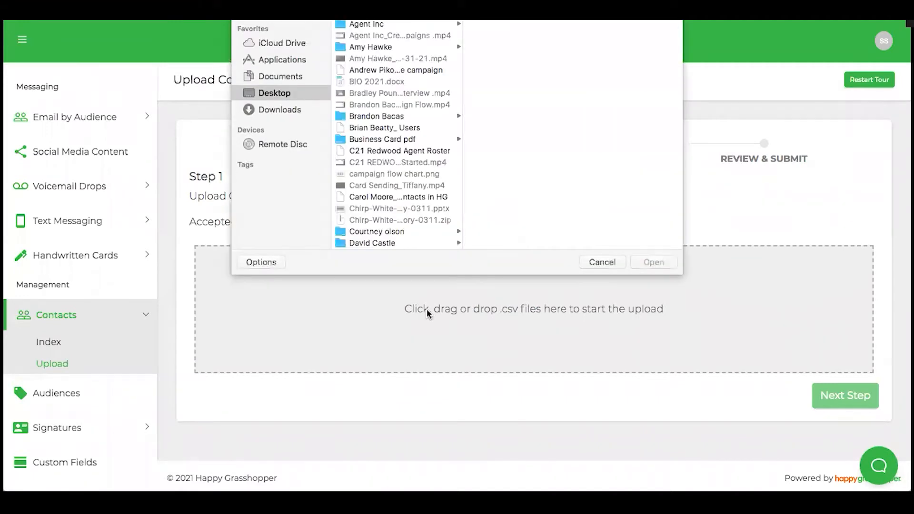
pyautogui.write('sample')
pyautogui.press('Return')
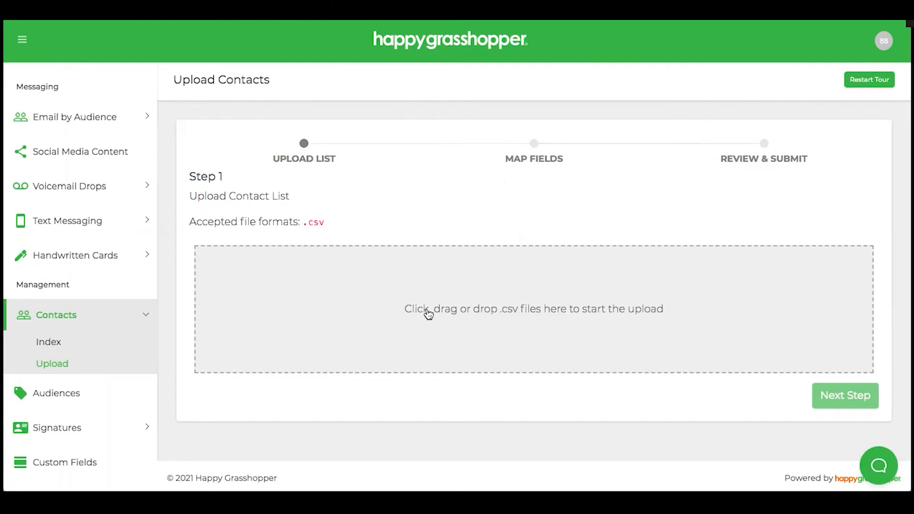
pyautogui.scroll(2, 106, 188)
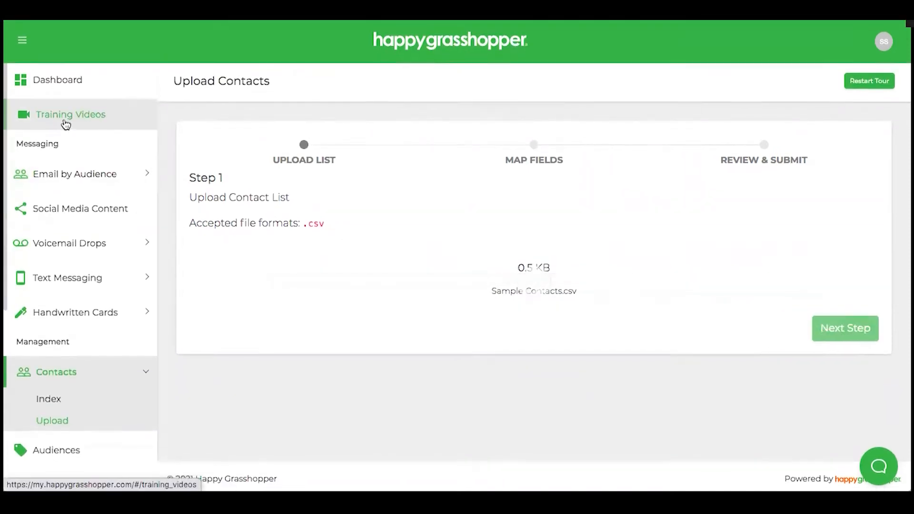
pyautogui.scroll(-1, 306, 330)
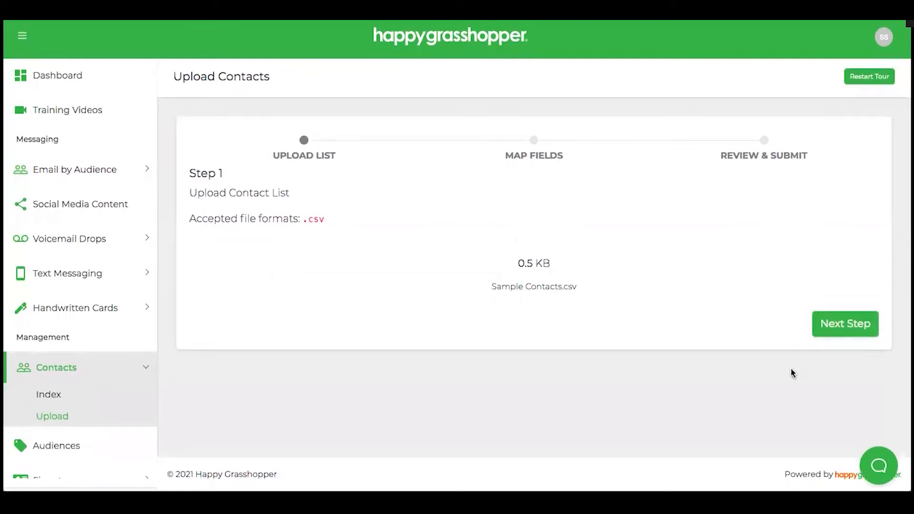
# - Continue to field mapping and review the date of birth, transaction date and address field options
pyautogui.click(833, 330)
pyautogui.scroll(-3, 271, 156)
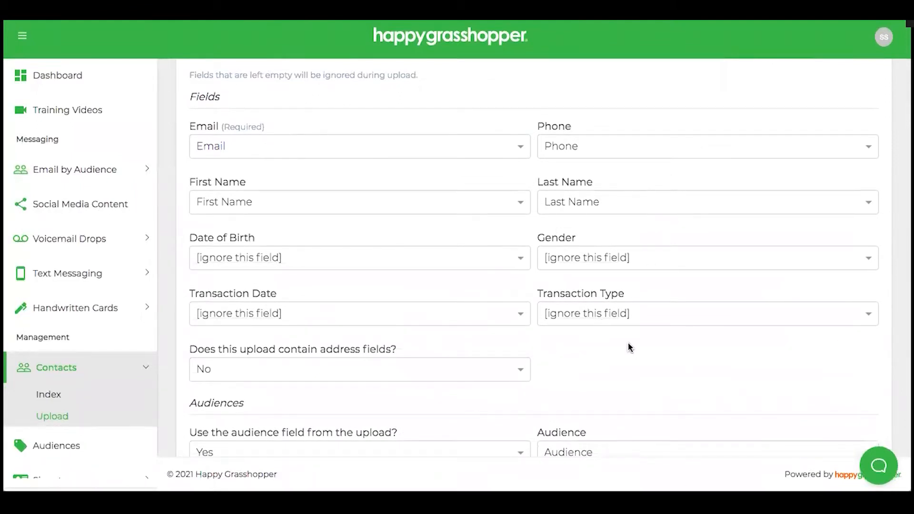
pyautogui.scroll(-2, 628, 347)
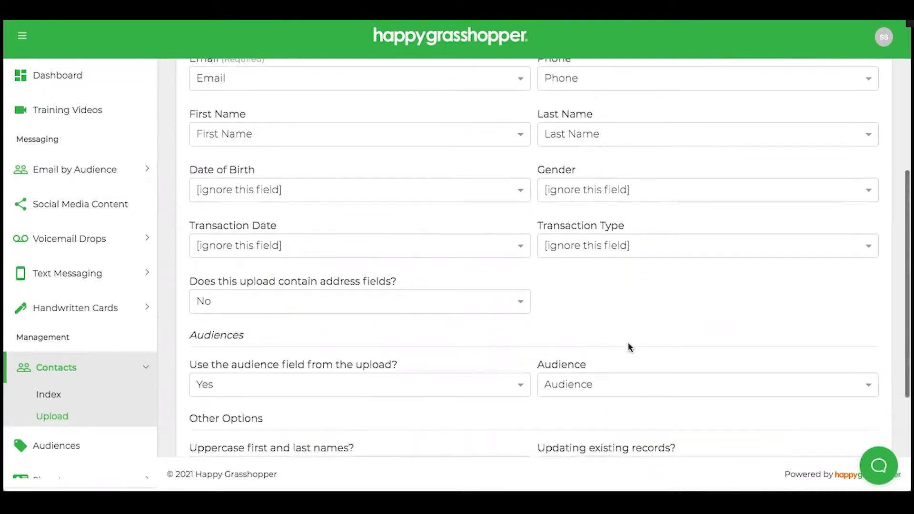
pyautogui.moveTo(186, 170); pyautogui.dragTo(252, 171)
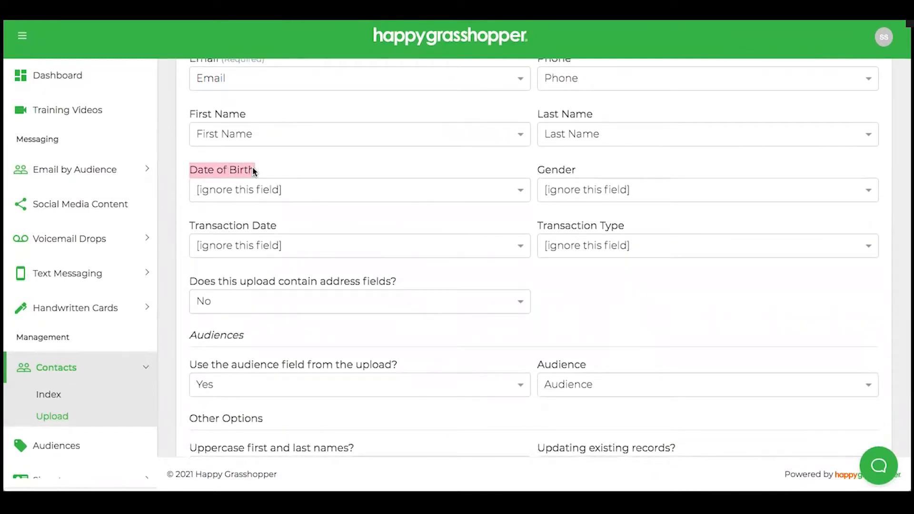
pyautogui.moveTo(279, 224); pyautogui.dragTo(259, 221)
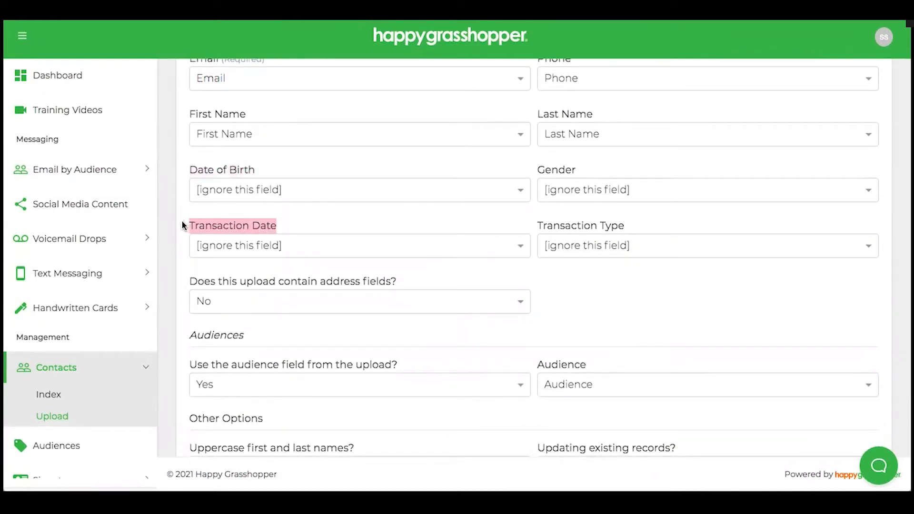
pyautogui.moveTo(200, 273); pyautogui.dragTo(385, 288)
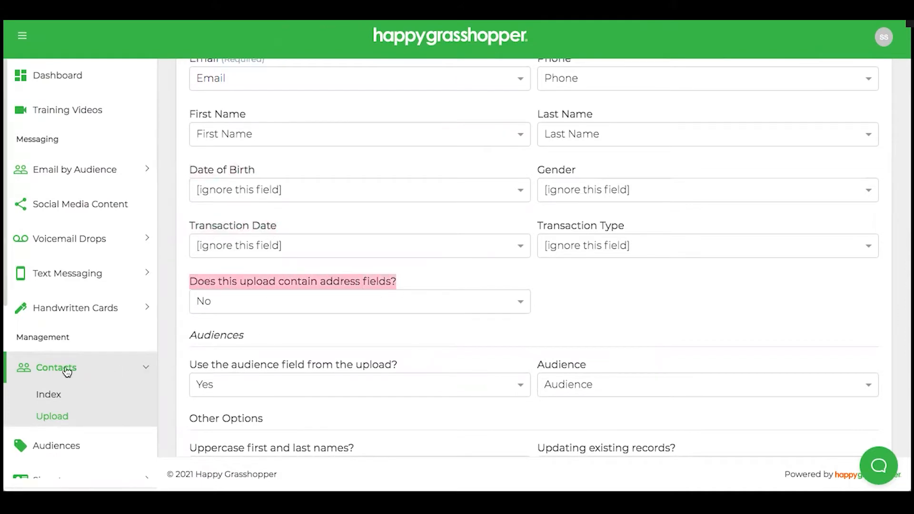
pyautogui.click(347, 267)
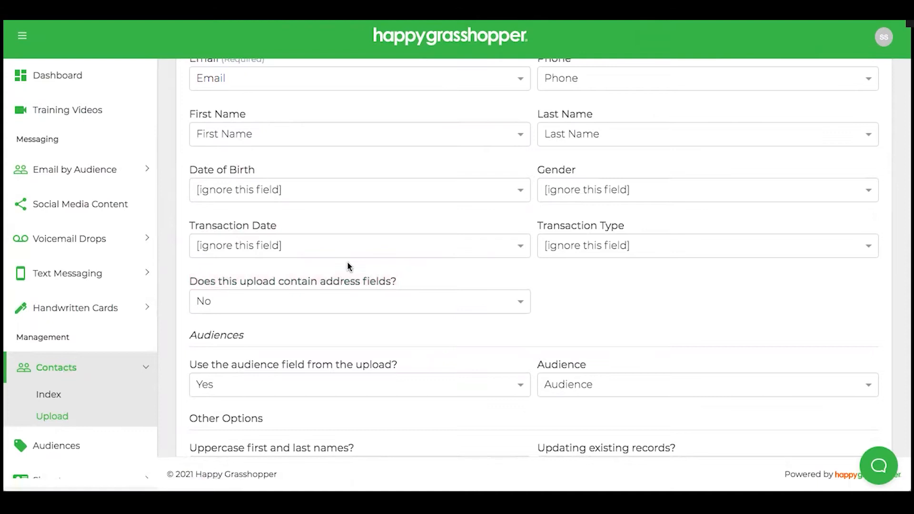
# - Set the upload's audience field option to No and assign the contacts to the Sphere/Past Client audience
pyautogui.scroll(-4, 348, 267)
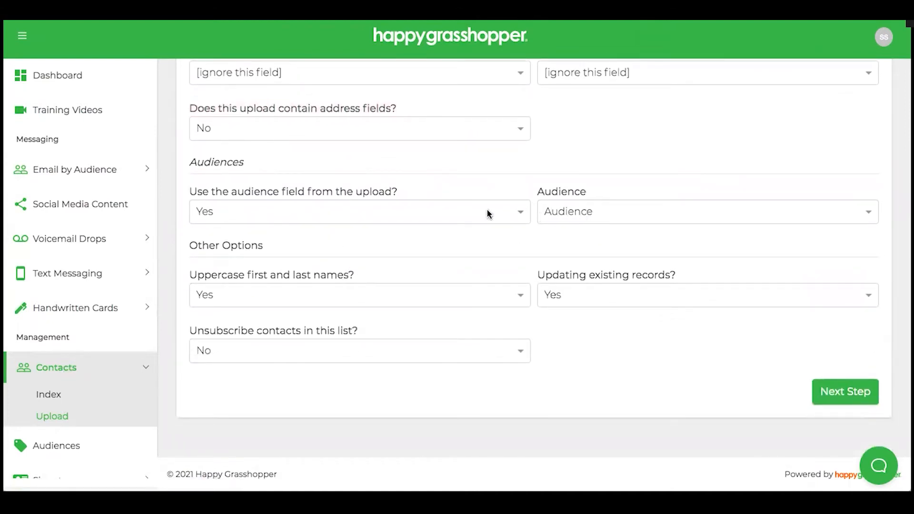
pyautogui.click(511, 213)
pyautogui.click(490, 261)
pyautogui.click(578, 215)
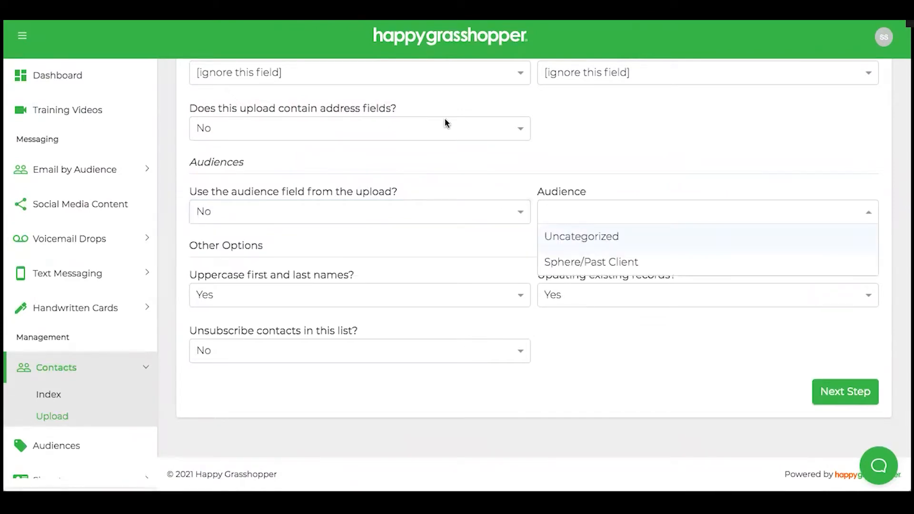
pyautogui.click(582, 262)
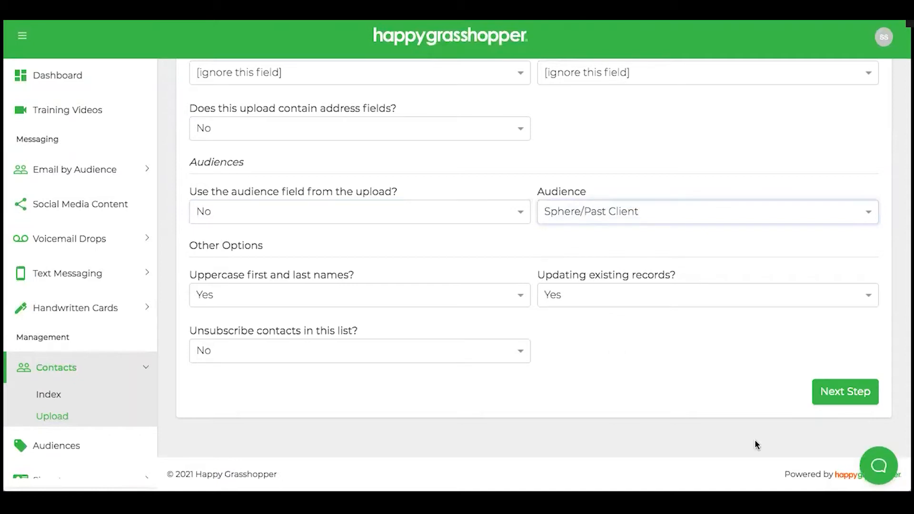
# - Continue to the upload summary, check how many contacts are included, and submit the upload
pyautogui.click(822, 391)
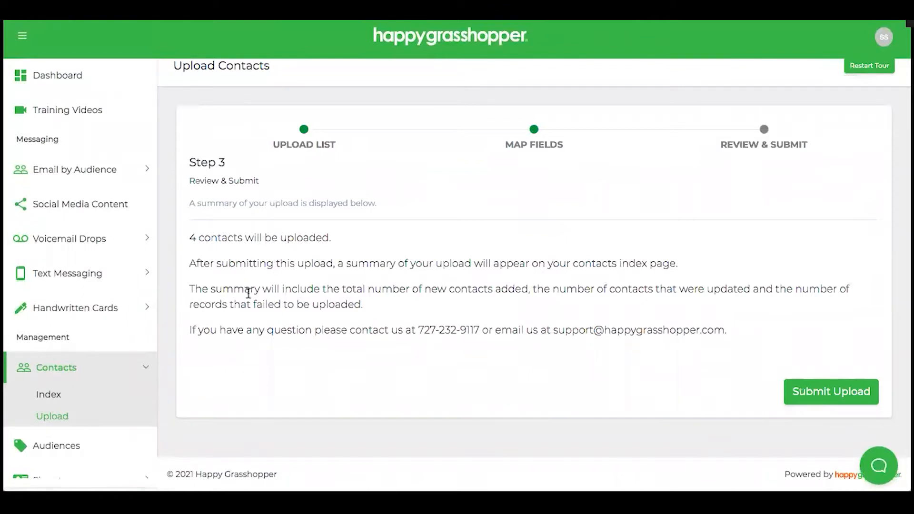
pyautogui.moveTo(191, 239); pyautogui.dragTo(365, 245)
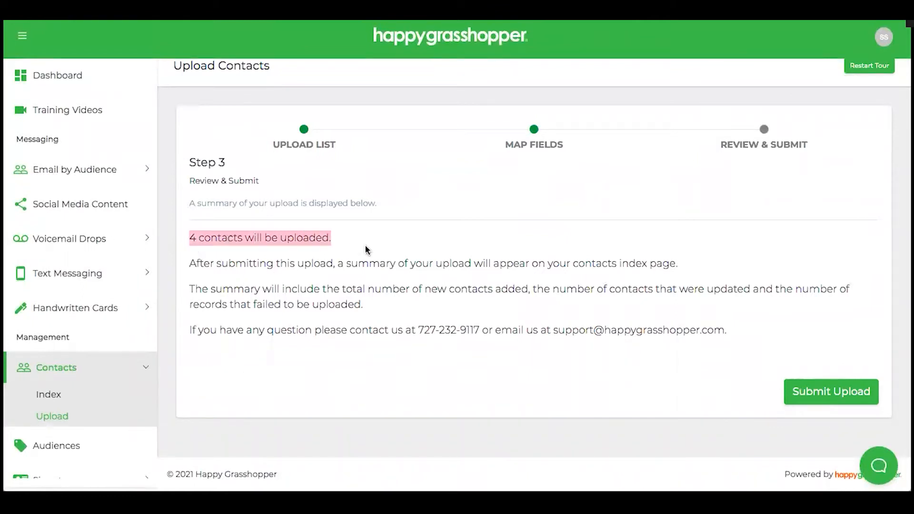
pyautogui.click(392, 252)
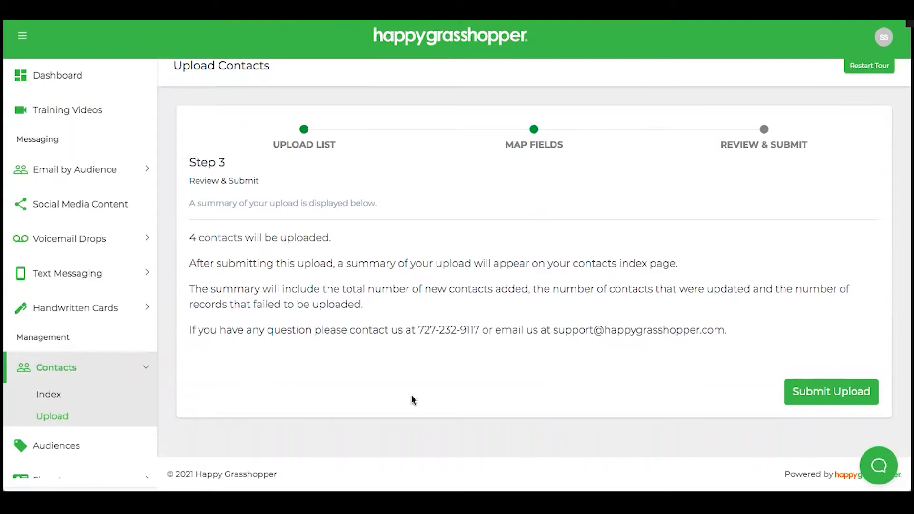
pyautogui.click(823, 393)
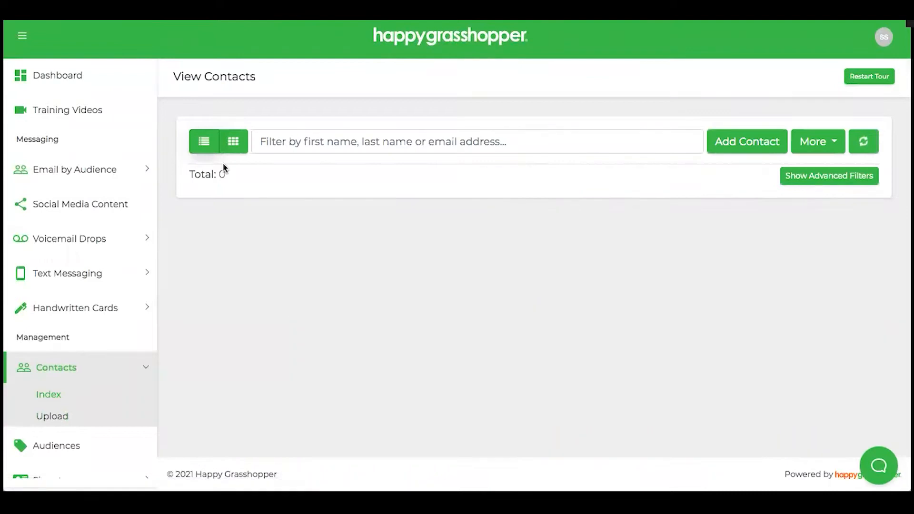
# - Examine the contact upload statuses and the list of contacts on the contacts index
pyautogui.scroll(-1, 558, 245)
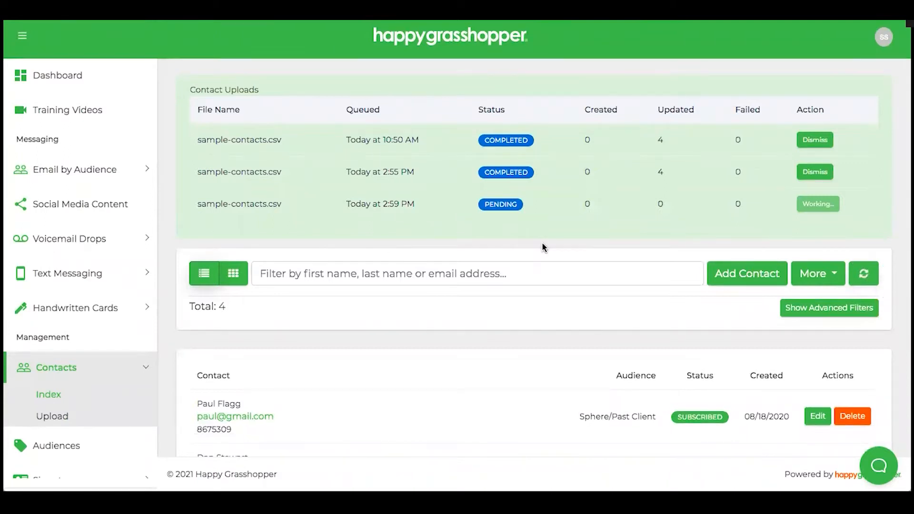
pyautogui.scroll(-4, 560, 208)
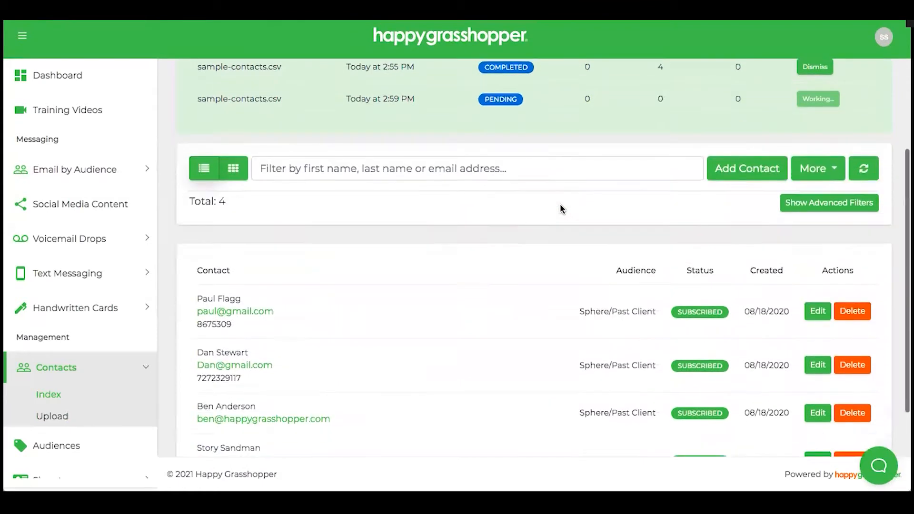
pyautogui.scroll(-1, 560, 208)
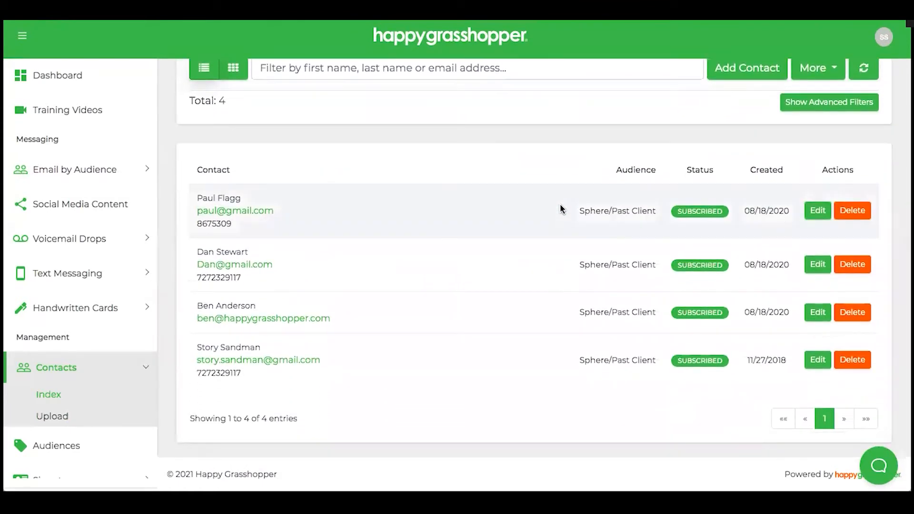
pyautogui.scroll(3, 441, 241)
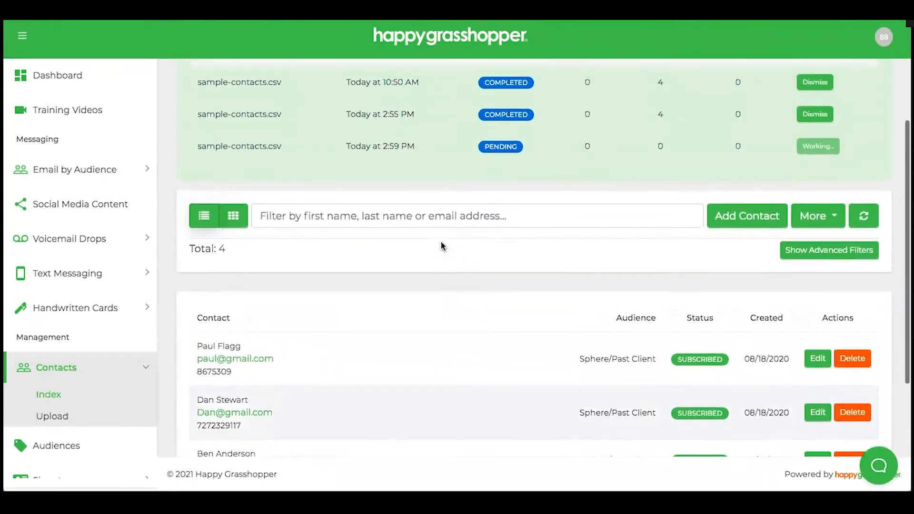
pyautogui.scroll(-3, 441, 241)
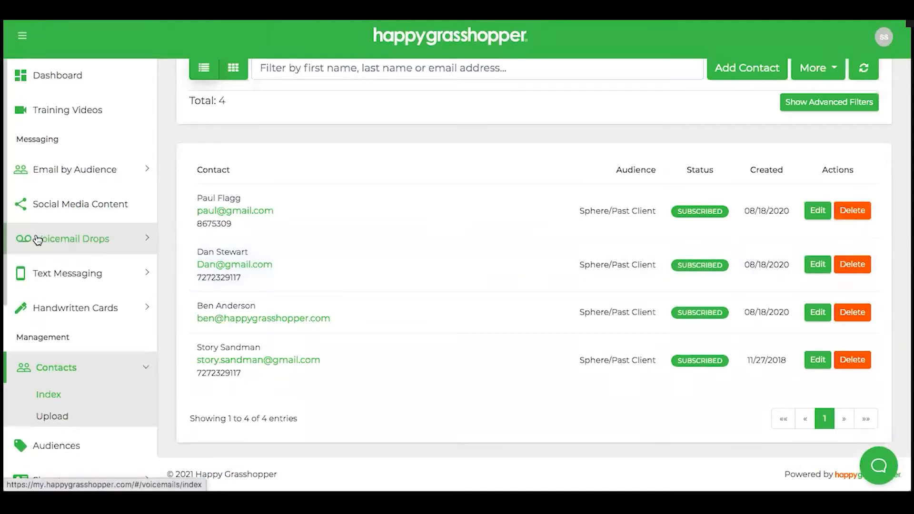
# - From the signatures page, open the Signature Builder and select the first available template
pyautogui.scroll(-5, 39, 238)
pyautogui.scroll(-1, 83, 279)
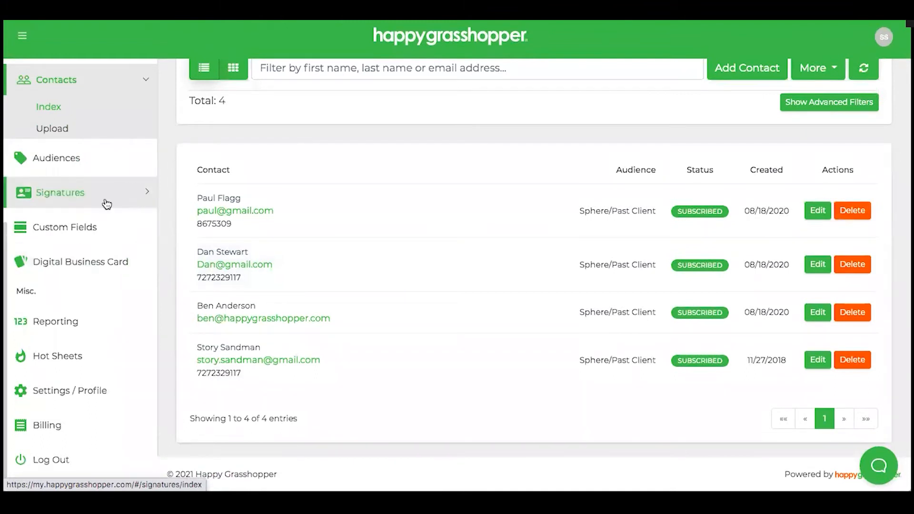
pyautogui.click(78, 199)
pyautogui.scroll(-1, 332, 231)
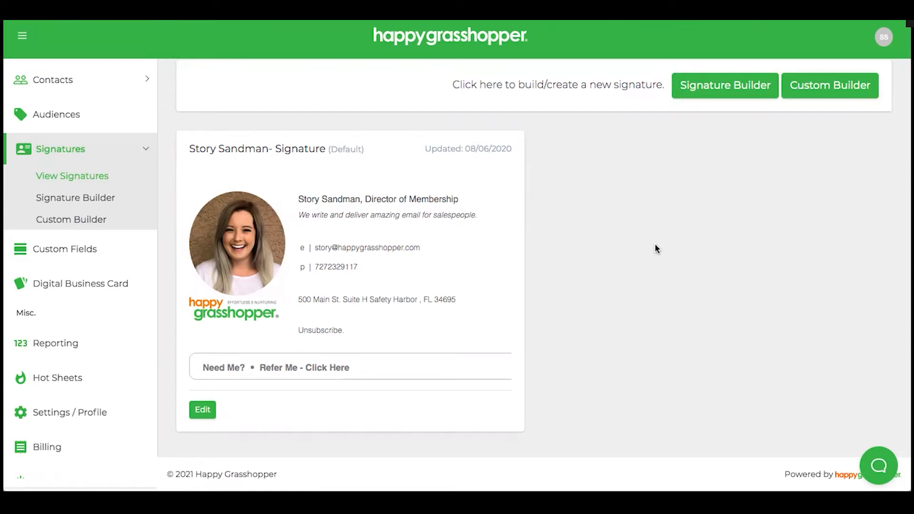
pyautogui.click(719, 90)
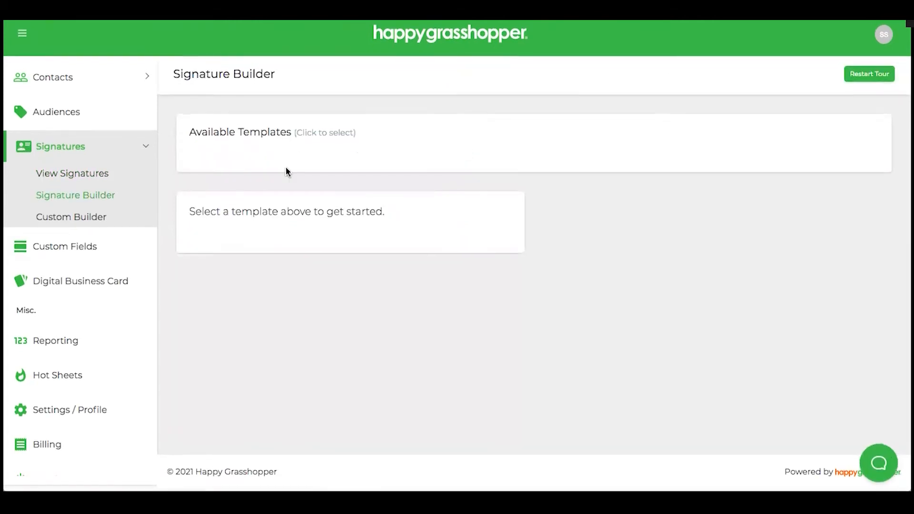
pyautogui.click(266, 190)
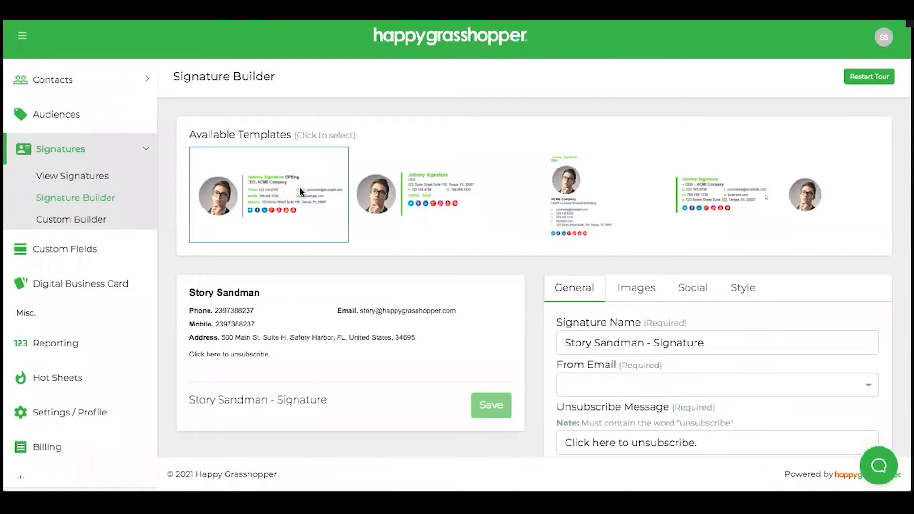
# - Look through the signature's general information fields and open its image settings
pyautogui.scroll(-4, 299, 187)
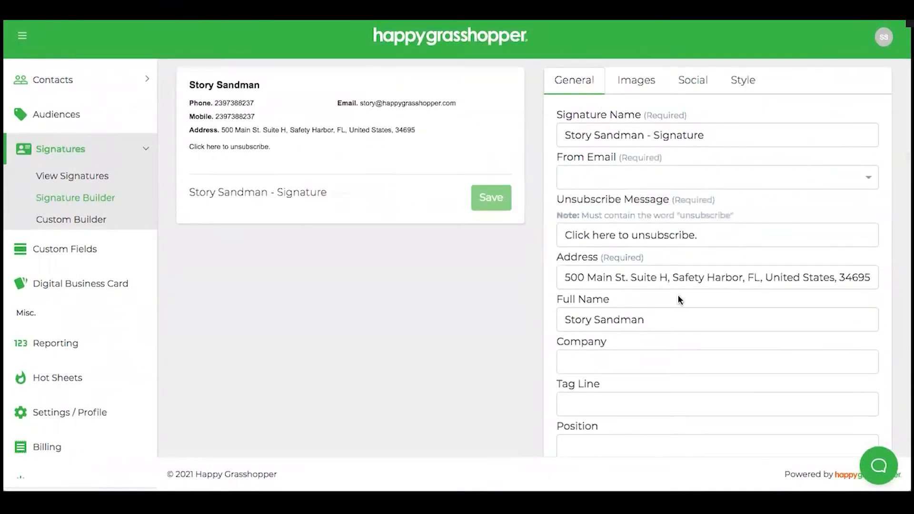
pyautogui.scroll(-5, 618, 326)
pyautogui.scroll(-2, 626, 325)
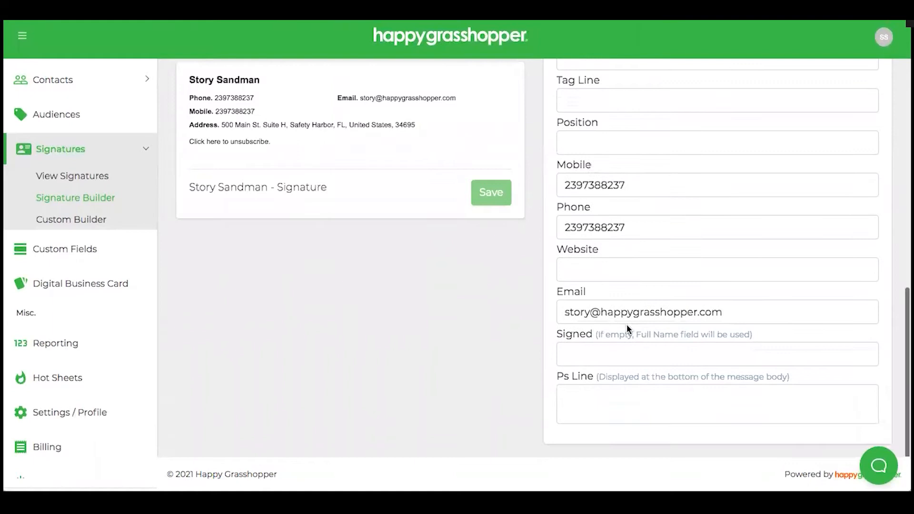
pyautogui.scroll(8, 626, 325)
pyautogui.scroll(3, 626, 325)
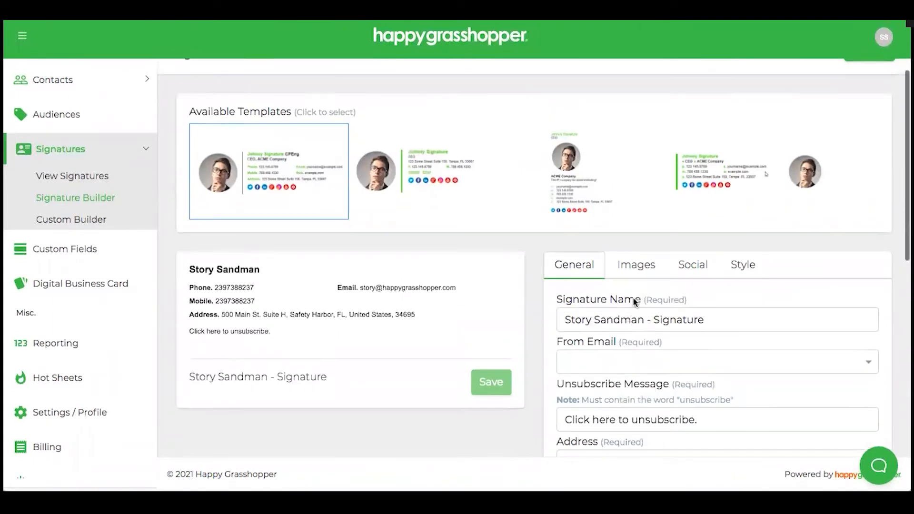
pyautogui.click(656, 271)
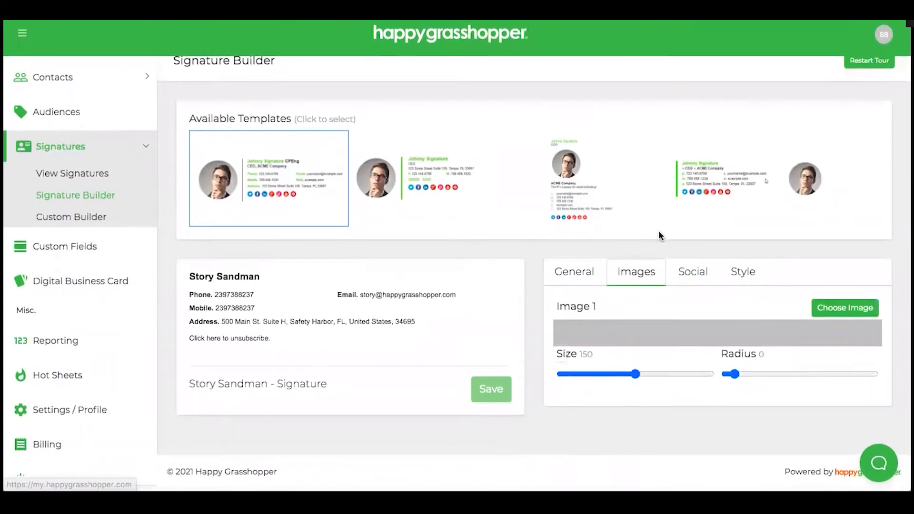
# - Look through the signature's social icon and style settings, and view the saved signatures
pyautogui.click(691, 273)
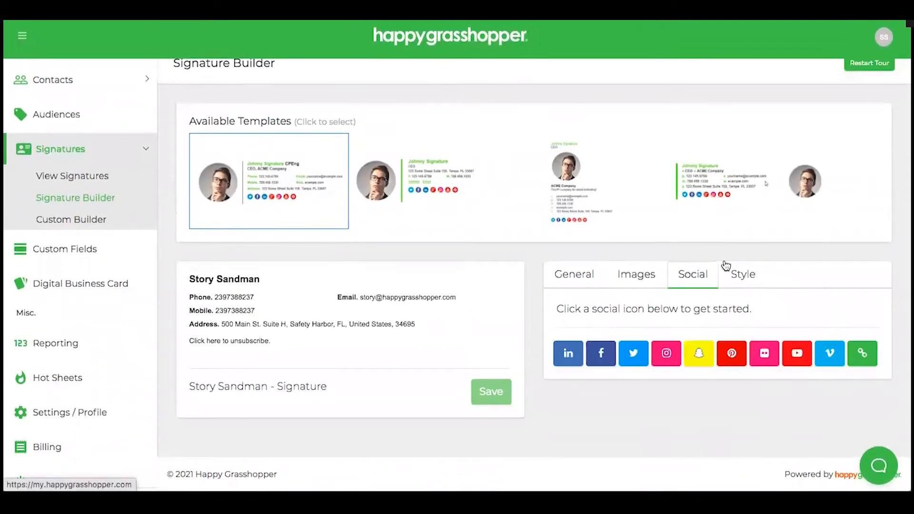
pyautogui.click(748, 271)
pyautogui.scroll(-1, 634, 244)
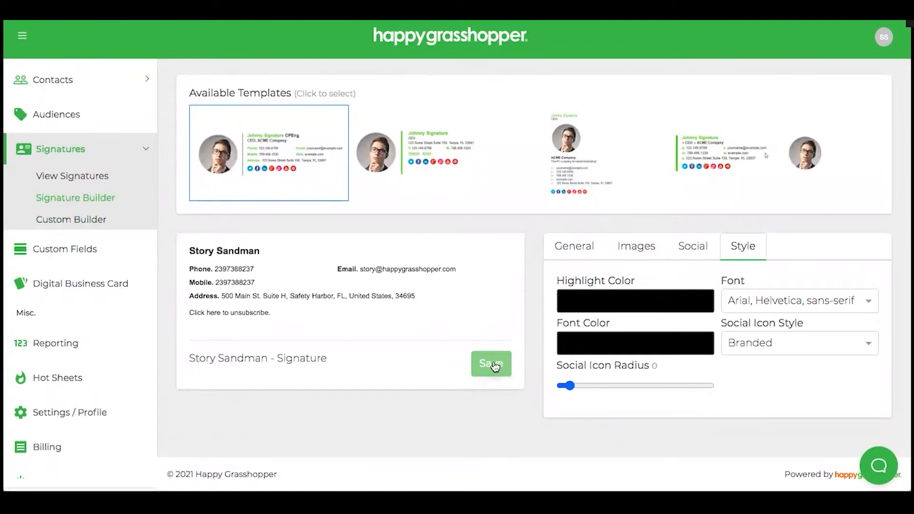
pyautogui.click(68, 177)
pyautogui.scroll(-2, 358, 306)
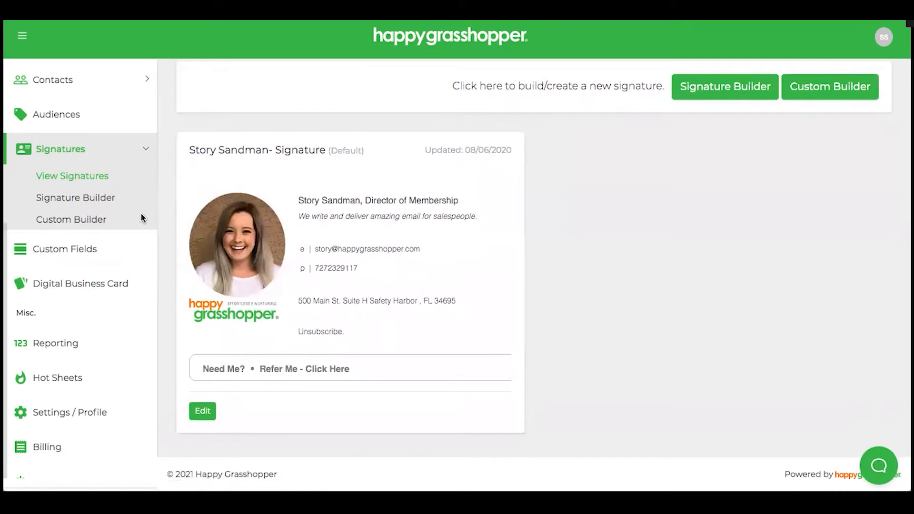
# - Open the scheduled and saved text messages and look through the saved message list
pyautogui.scroll(6, 78, 220)
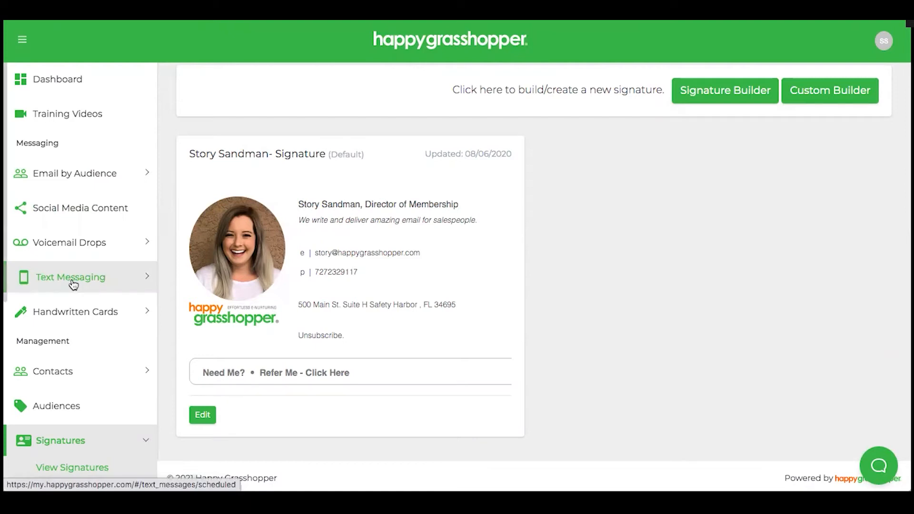
pyautogui.click(45, 284)
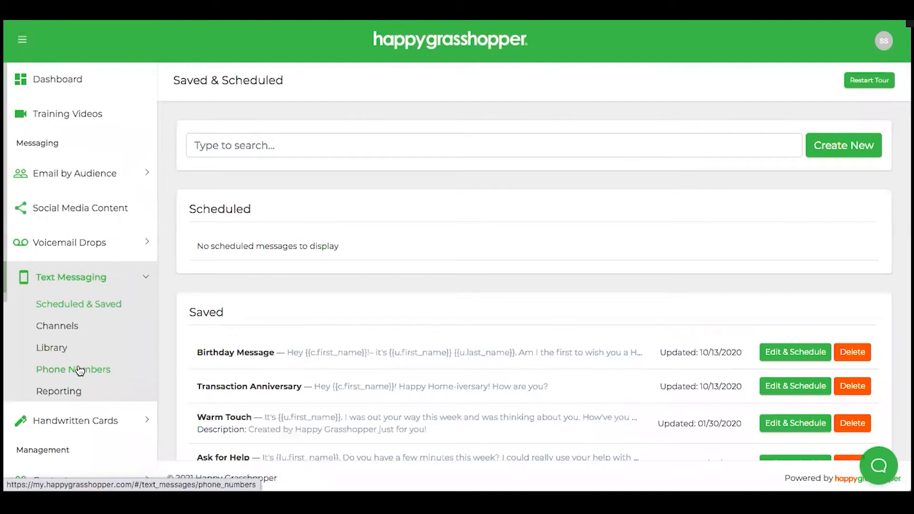
pyautogui.scroll(-1, 241, 286)
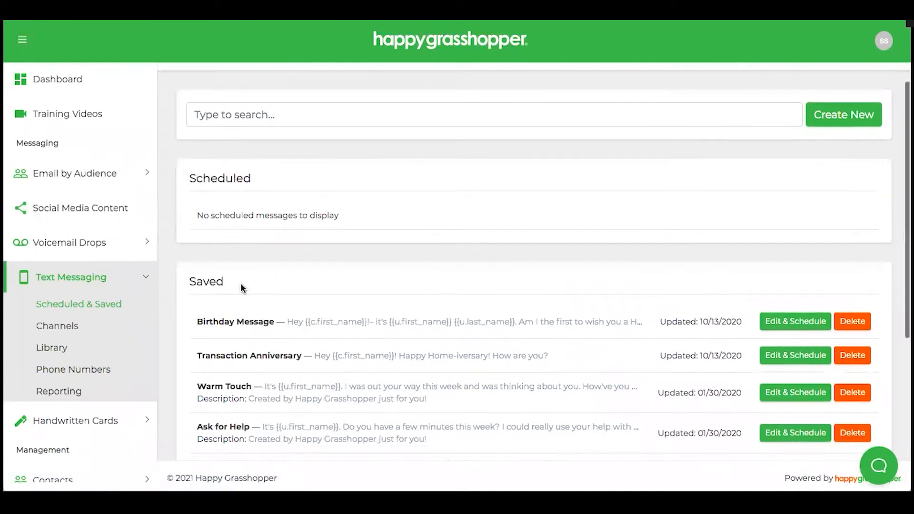
pyautogui.scroll(-3, 241, 284)
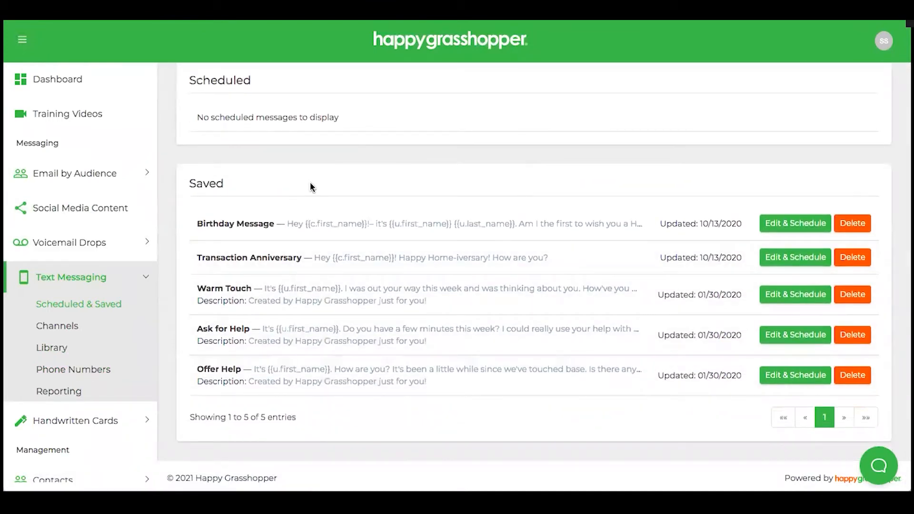
# - Open the text messaging phone numbers and check the assigned number and its call-forwarding number
pyautogui.click(83, 376)
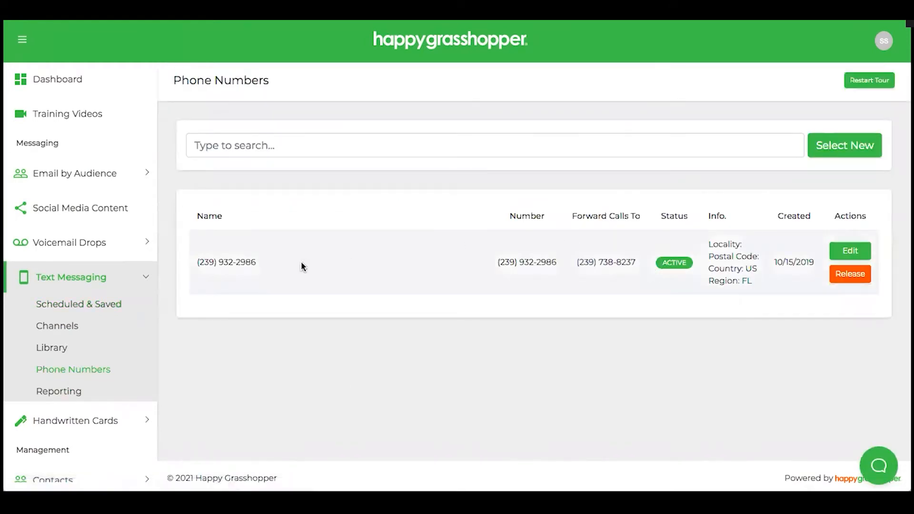
pyautogui.moveTo(190, 261); pyautogui.dragTo(262, 267)
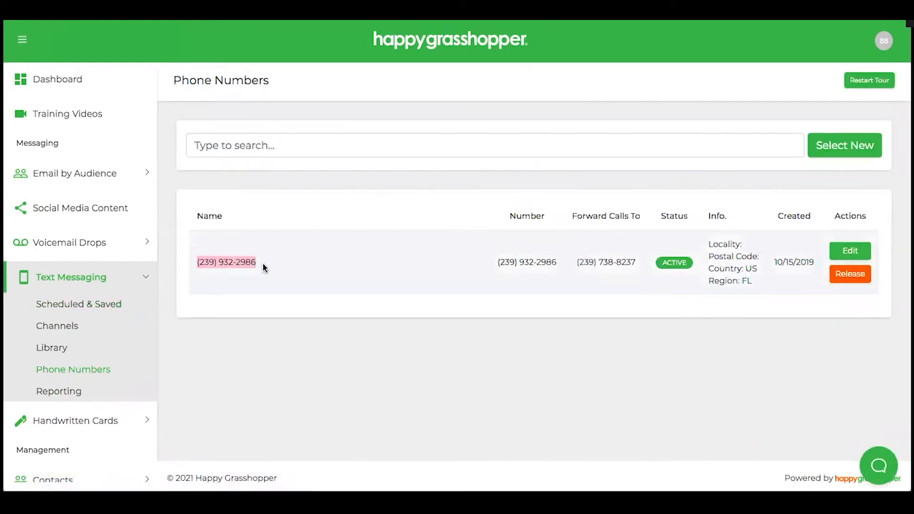
pyautogui.click(362, 270)
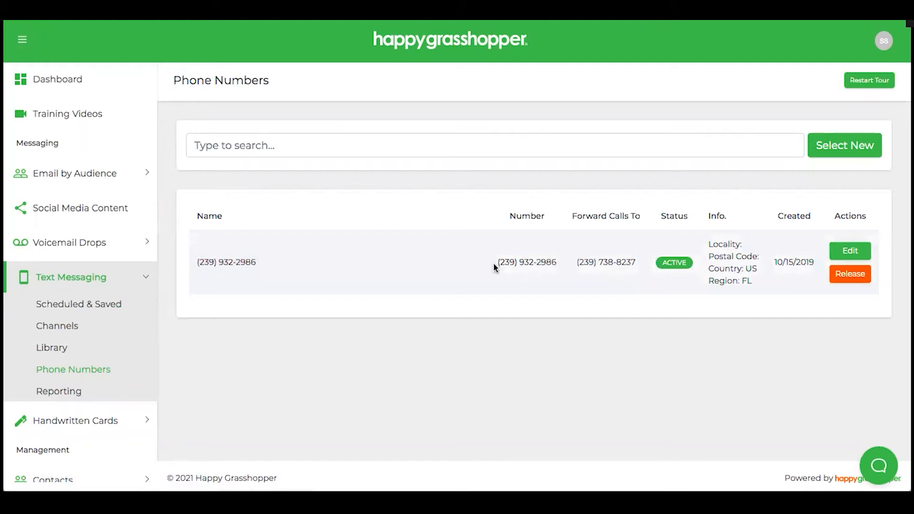
pyautogui.moveTo(636, 264); pyautogui.dragTo(573, 268)
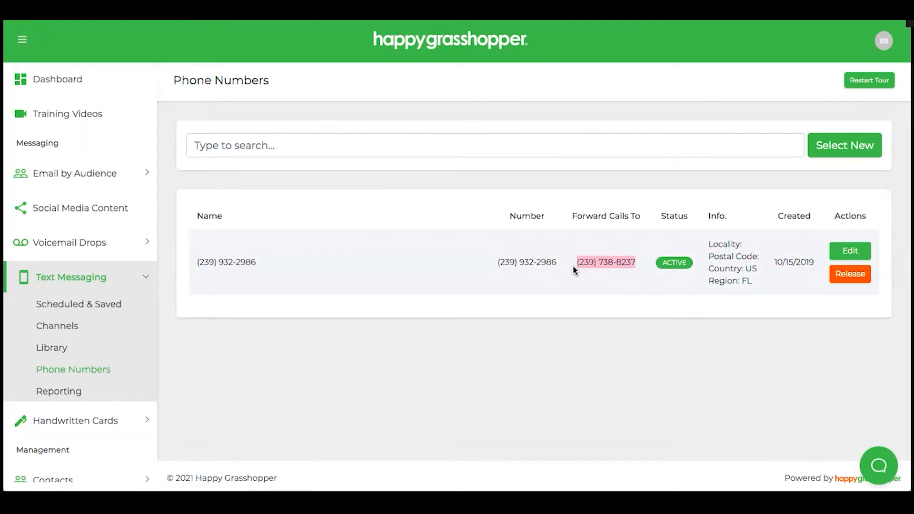
pyautogui.click(590, 302)
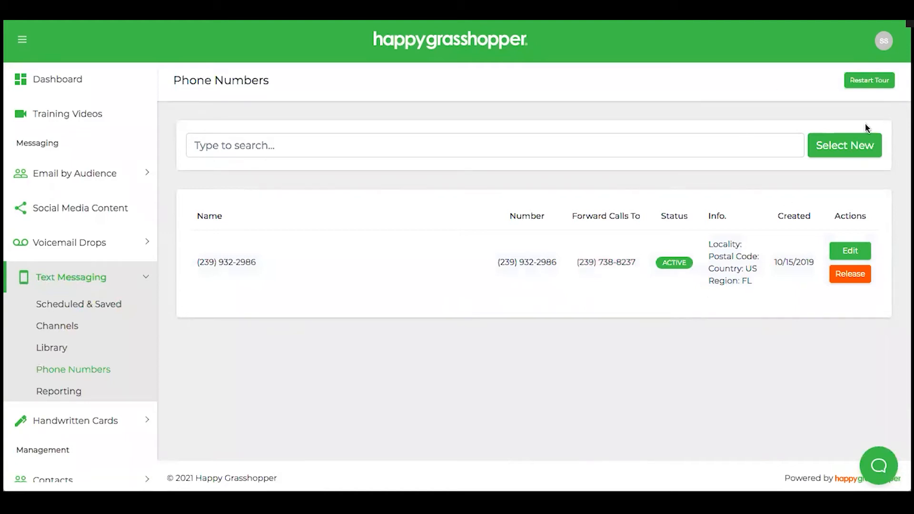
# - Start selecting a new text messaging phone number and search the available ones by area code 239
pyautogui.click(846, 149)
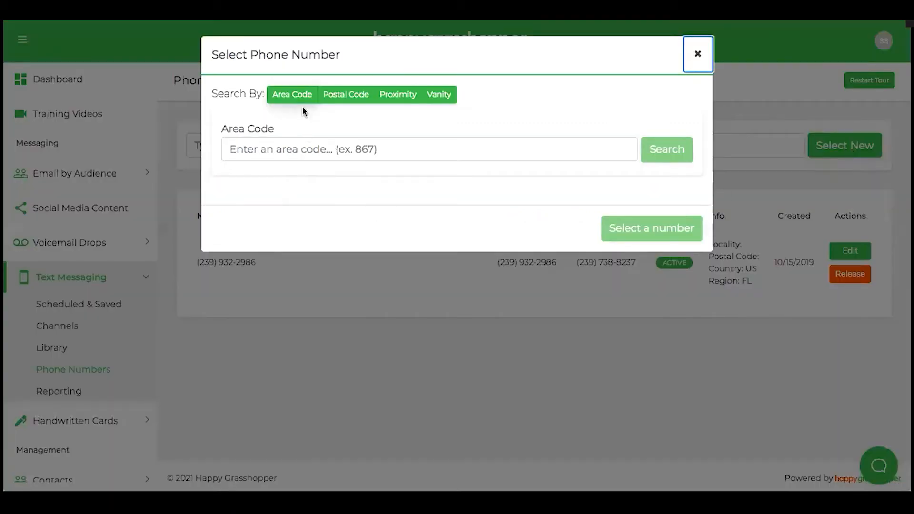
pyautogui.click(426, 145)
pyautogui.press('Down')
pyautogui.press('Return')
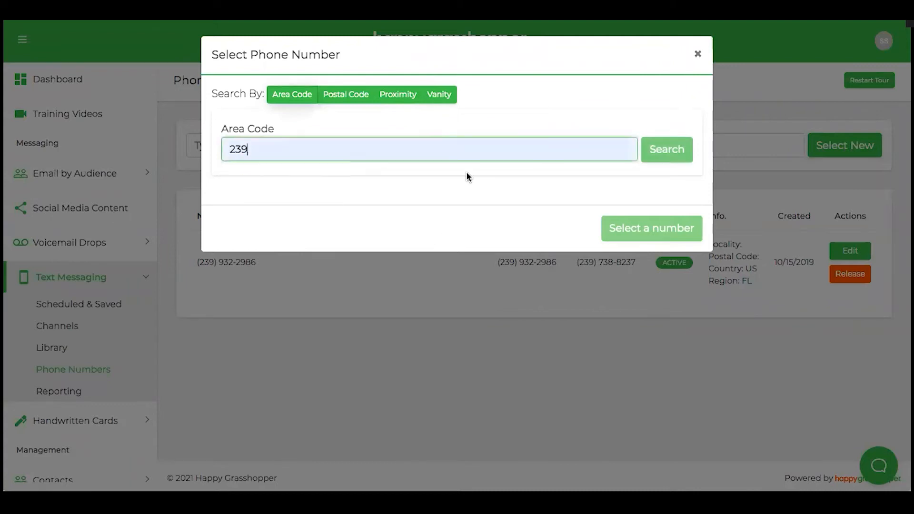
pyautogui.click(686, 153)
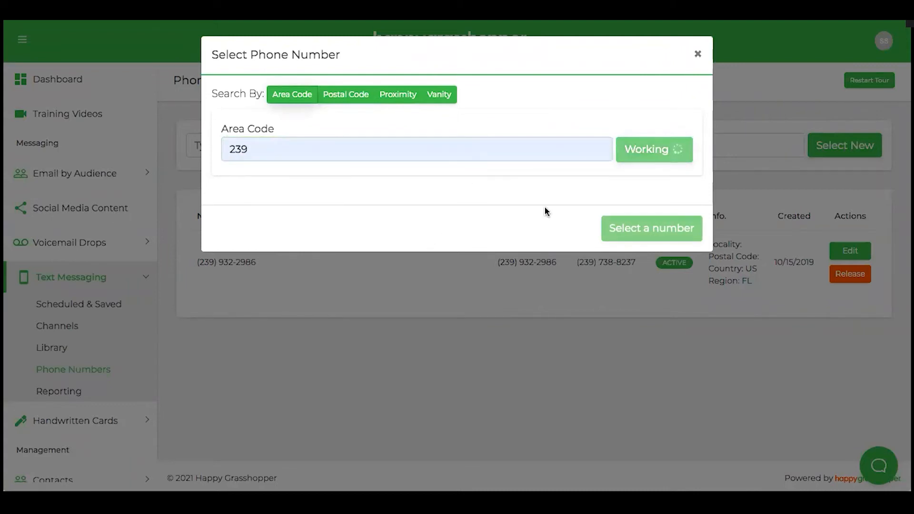
# - Browse the available phone numbers, pick one in Lehigh Acres, and close the selection without claiming it
pyautogui.scroll(-6, 544, 208)
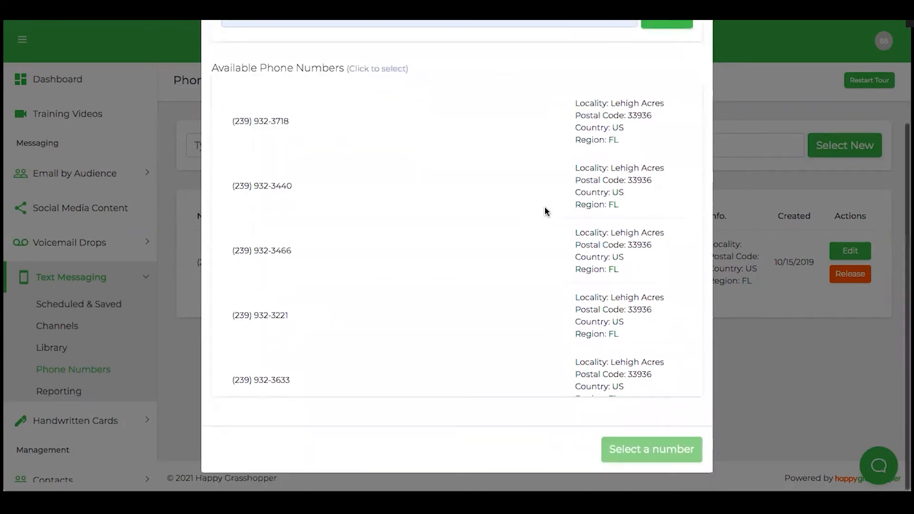
pyautogui.scroll(-10, 525, 267)
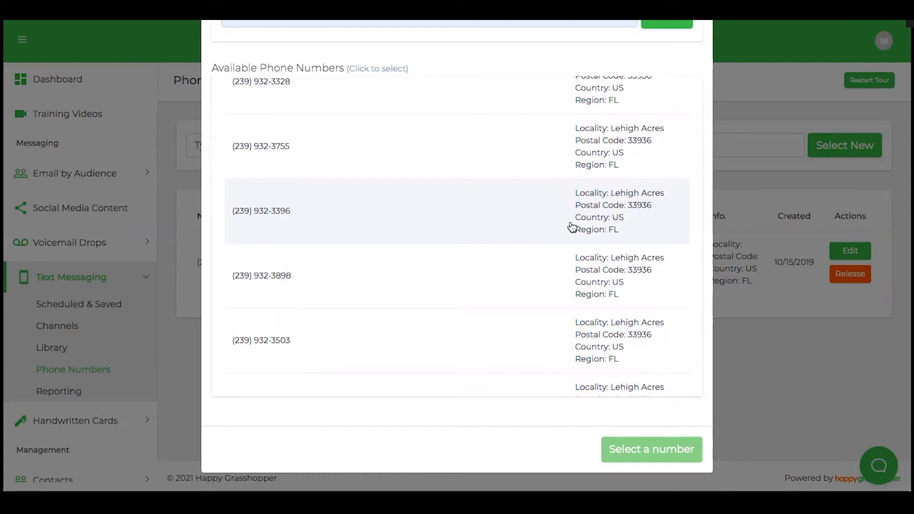
pyautogui.click(412, 221)
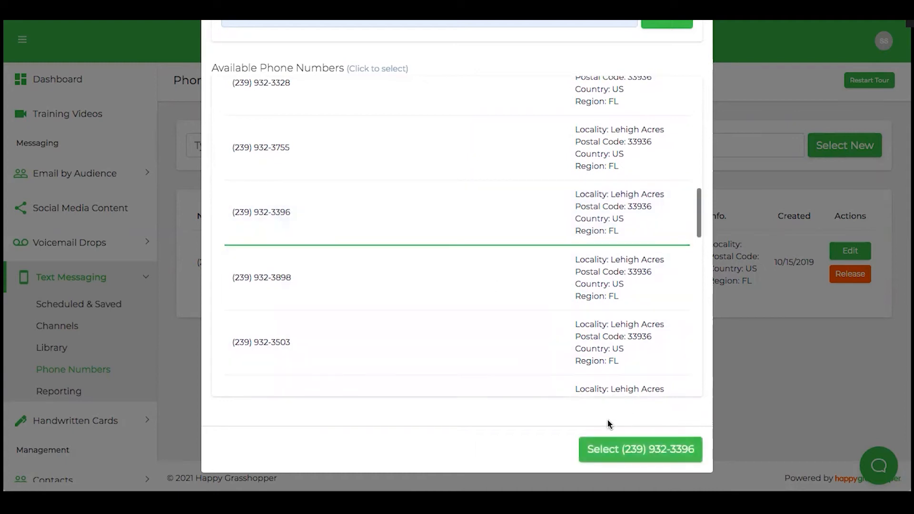
pyautogui.click(783, 410)
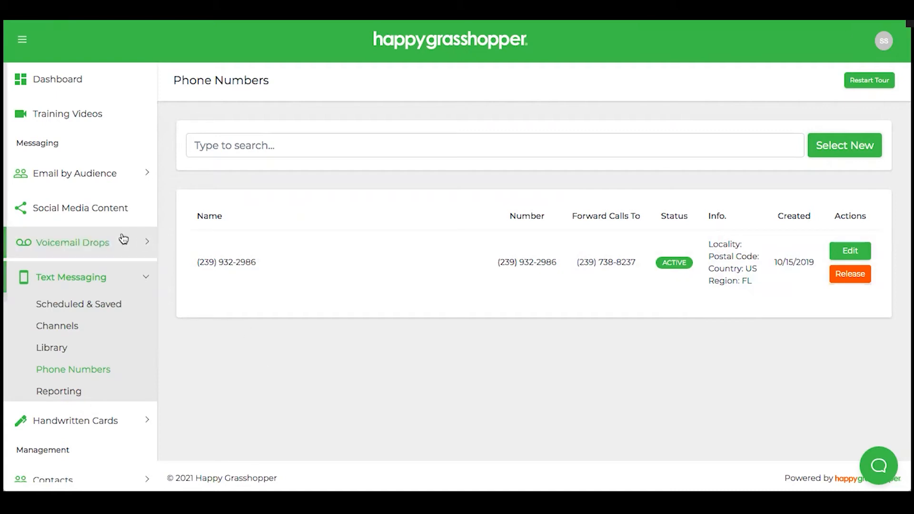
# - Open the scheduled and saved voicemail drops and look through the ready-made scripts, including Birthday Greeting
pyautogui.click(90, 243)
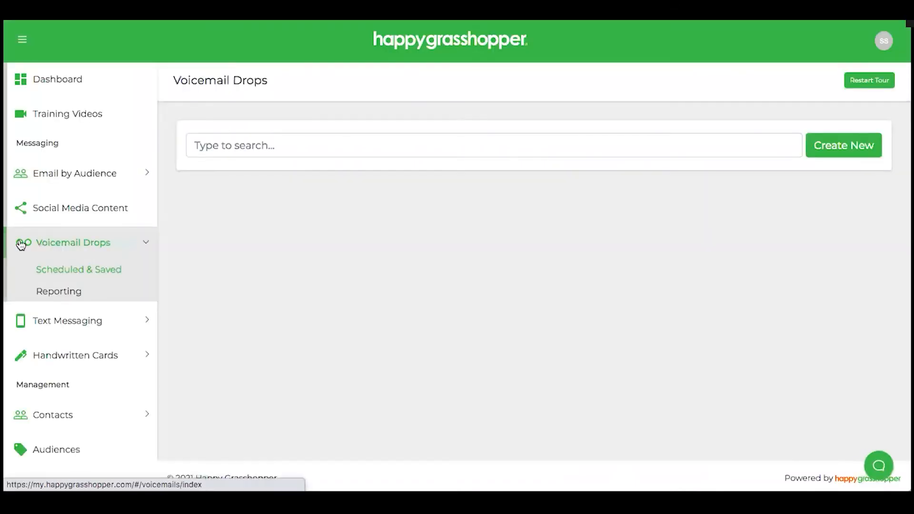
pyautogui.scroll(-3, 341, 178)
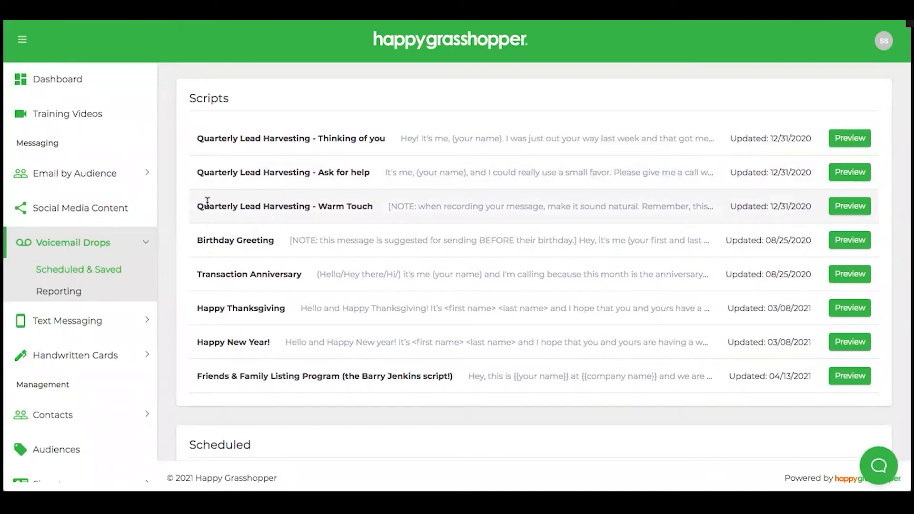
pyautogui.moveTo(190, 241); pyautogui.dragTo(269, 241)
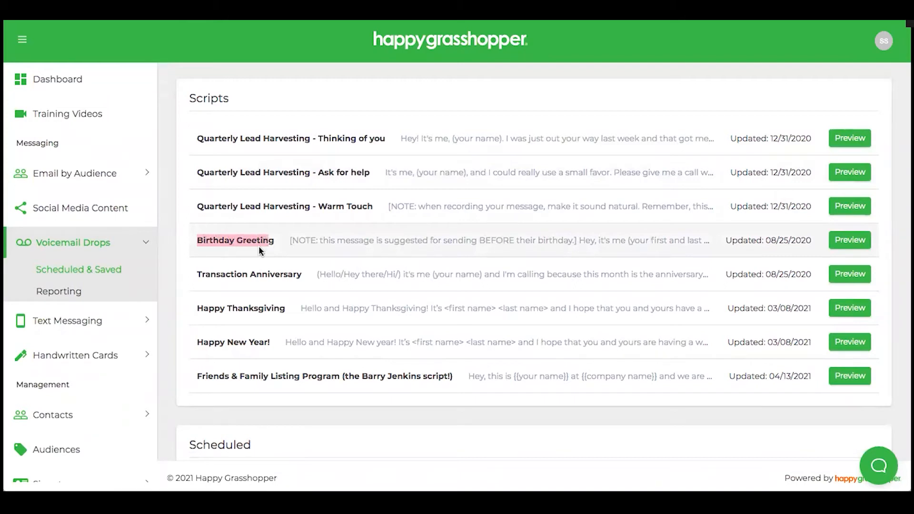
pyautogui.click(279, 241)
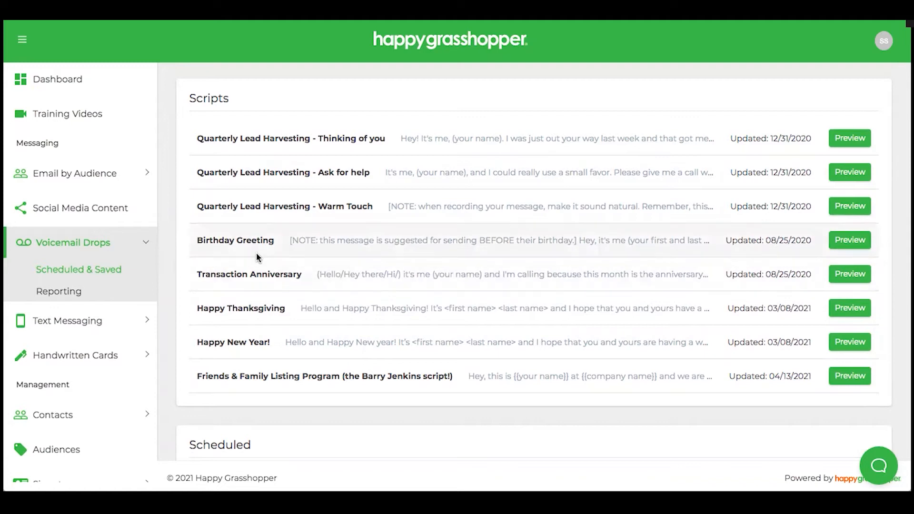
# - Preview the Birthday Greeting voicemail script and read its suggested message
pyautogui.click(862, 242)
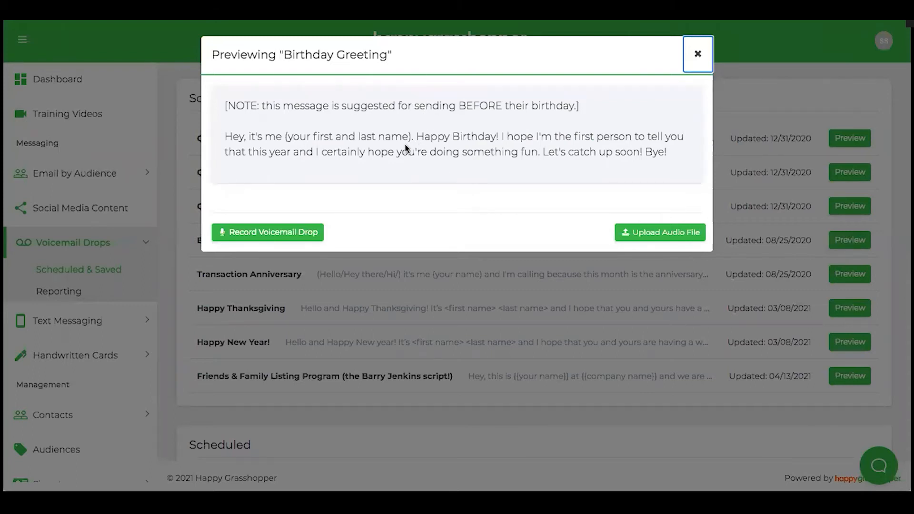
pyautogui.moveTo(681, 152); pyautogui.dragTo(419, 140)
pyautogui.click(470, 168)
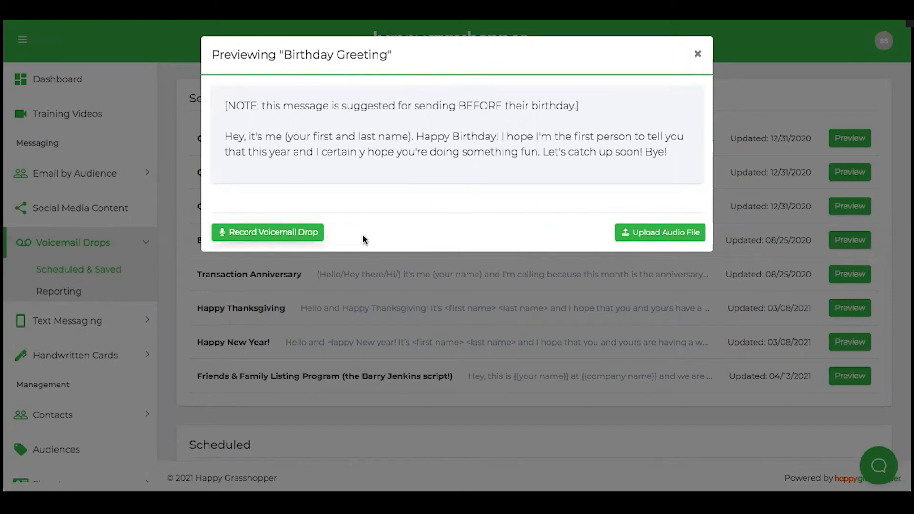
# - Make a short test recording for the Birthday Greeting voicemail drop, delete it, and close the preview
pyautogui.click(261, 234)
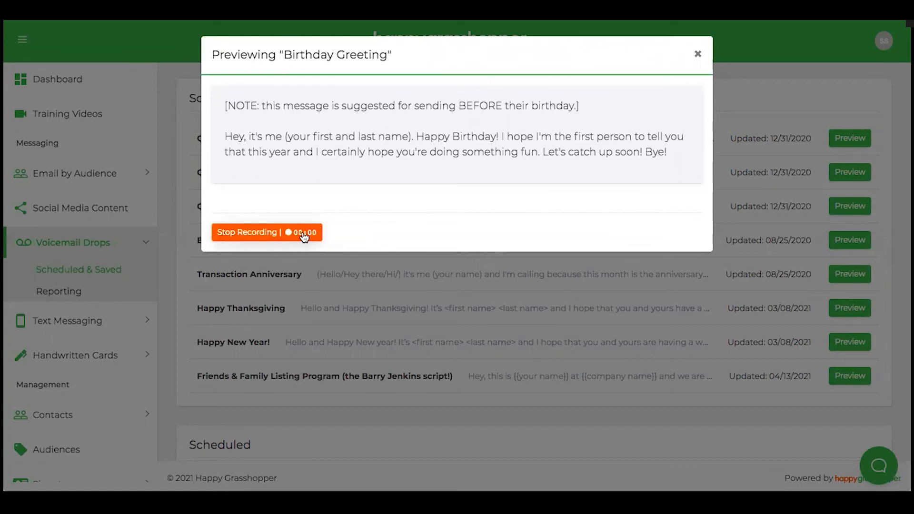
pyautogui.click(254, 236)
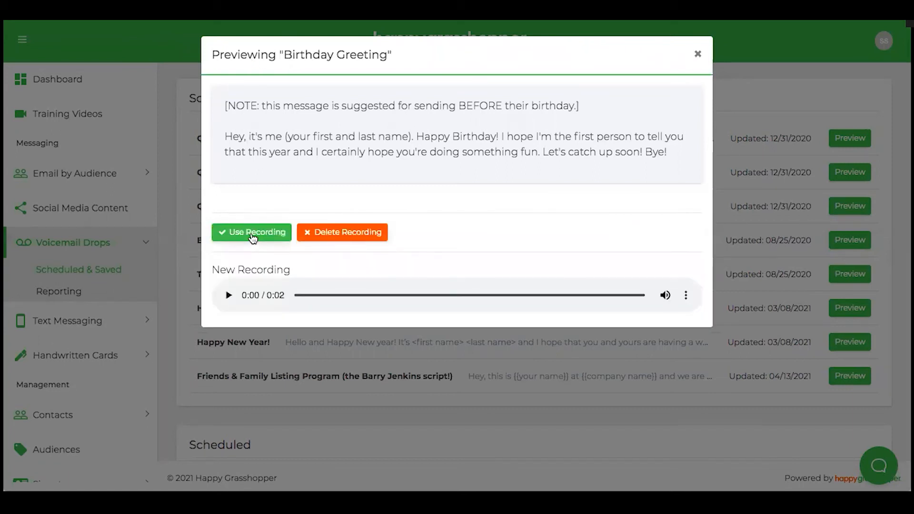
pyautogui.click(365, 235)
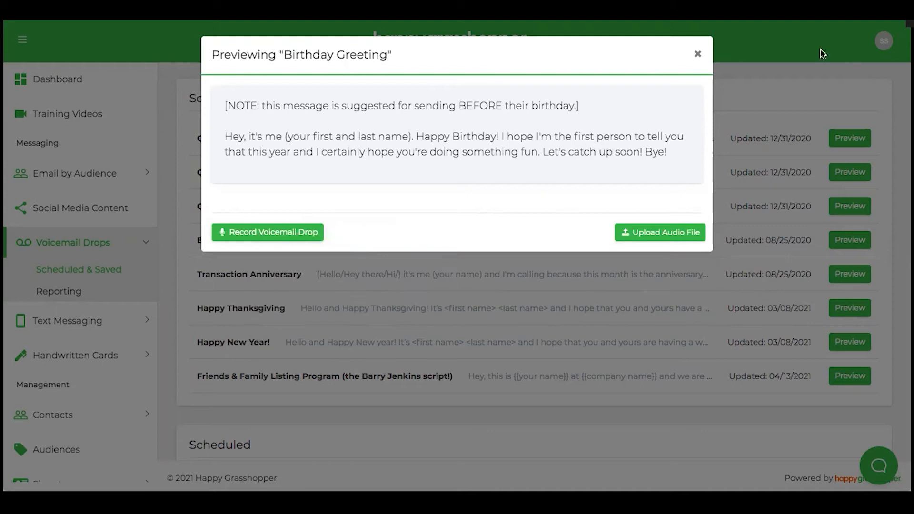
pyautogui.click(696, 55)
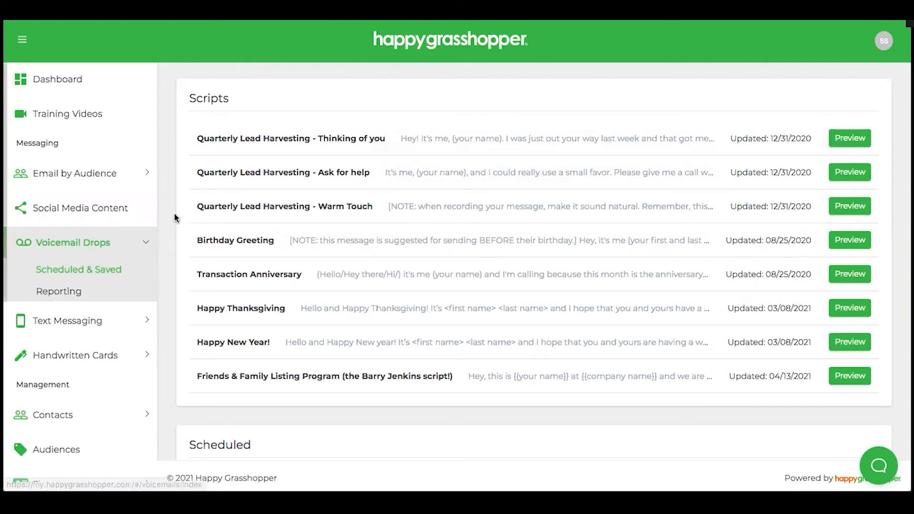
# - Open the Email by Audience message library and open the "Friendly reminder..." message for editing and scheduling
pyautogui.scroll(-1, 173, 204)
pyautogui.scroll(-3, 150, 219)
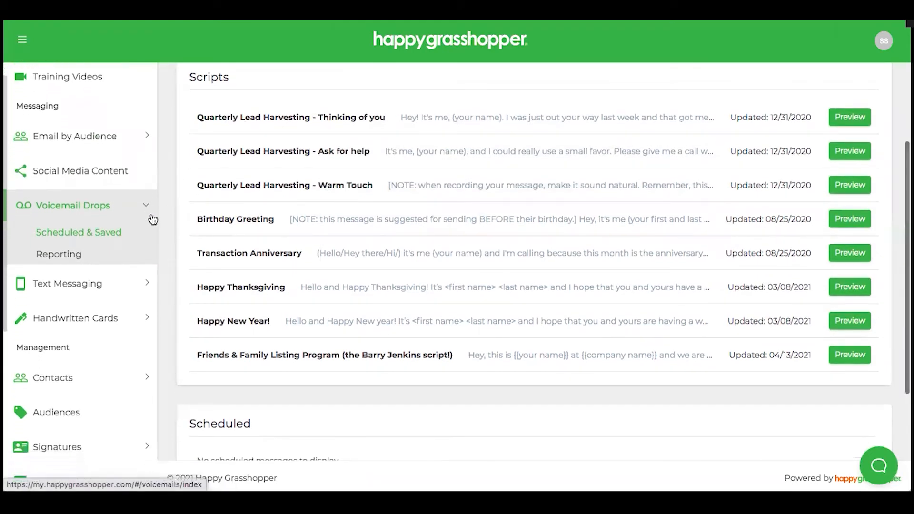
pyautogui.scroll(3, 151, 200)
pyautogui.scroll(1, 89, 101)
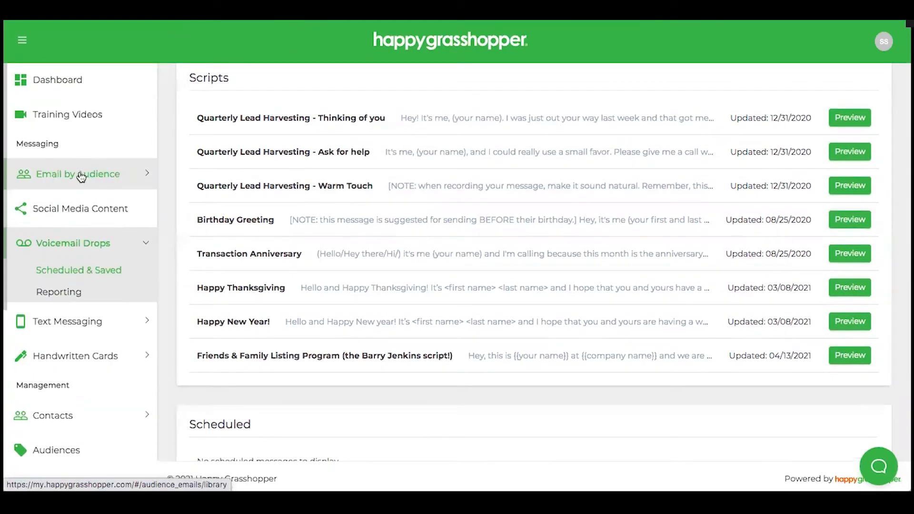
pyautogui.click(79, 173)
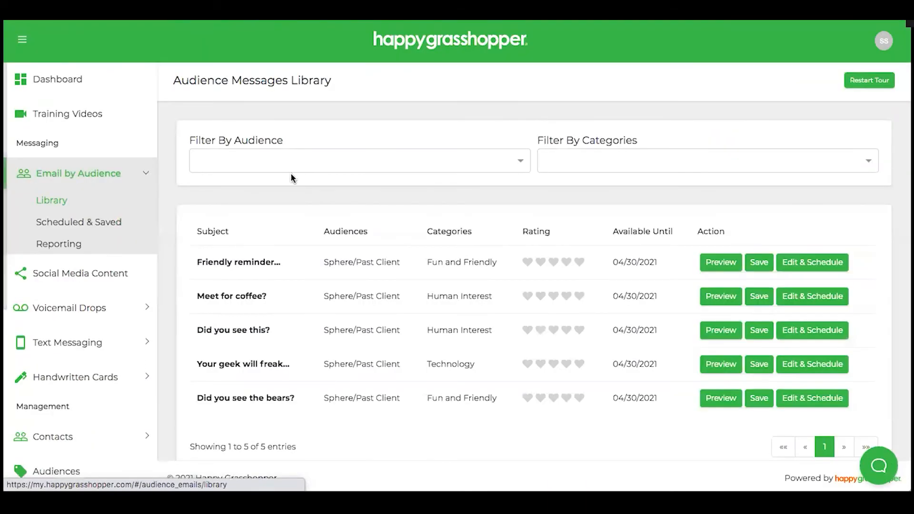
pyautogui.scroll(-2, 298, 175)
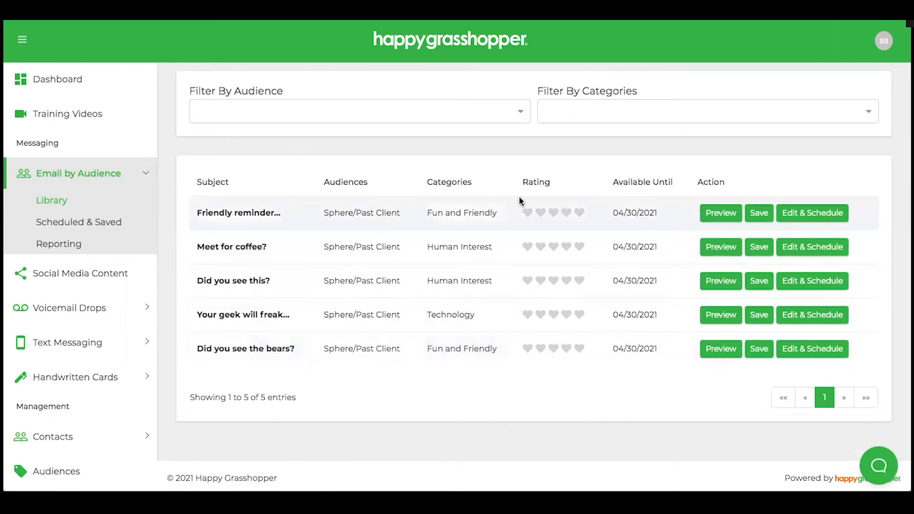
pyautogui.click(817, 217)
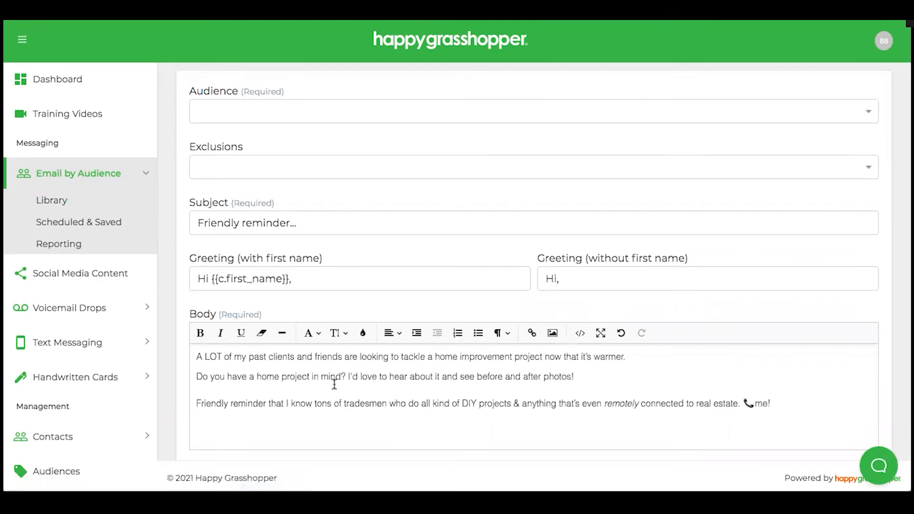
pyautogui.scroll(1, 310, 298)
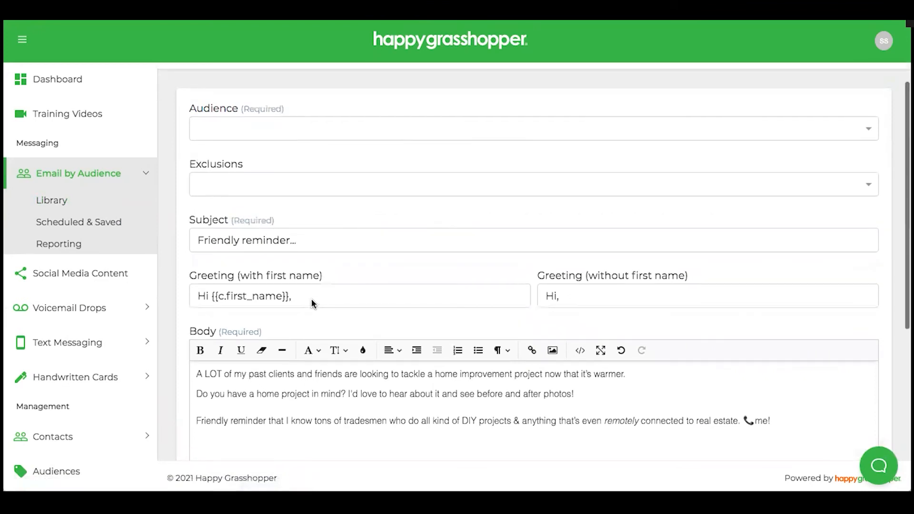
# - Choose Sphere/Past Client as the audience for the "Friendly reminder..." email
pyautogui.click(246, 135)
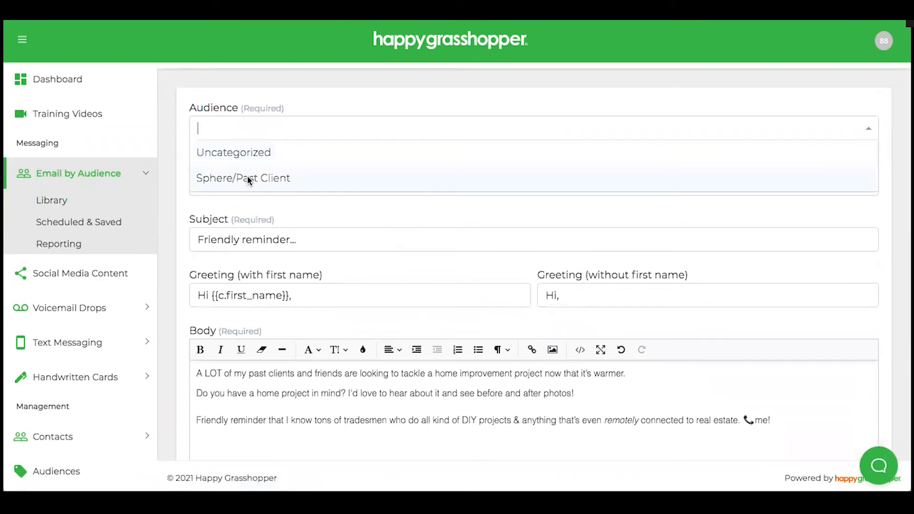
pyautogui.click(245, 178)
pyautogui.scroll(-5, 268, 97)
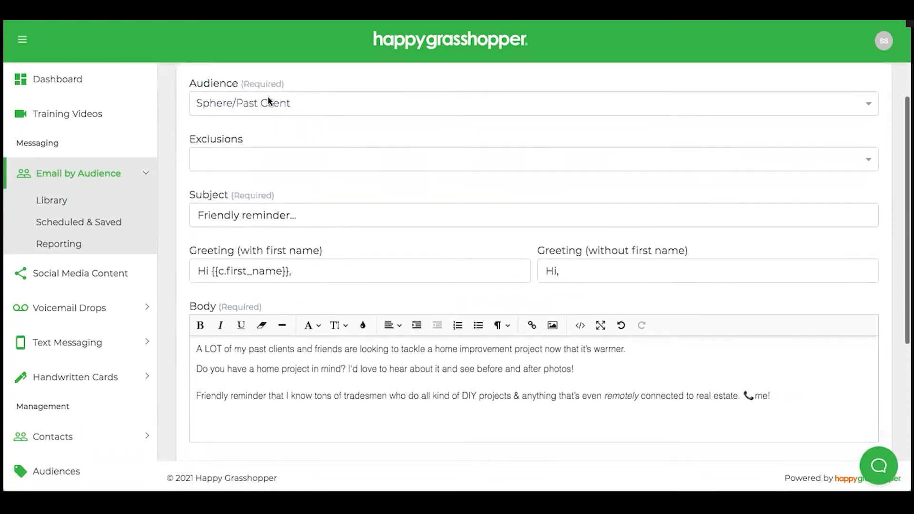
pyautogui.scroll(-1, 268, 100)
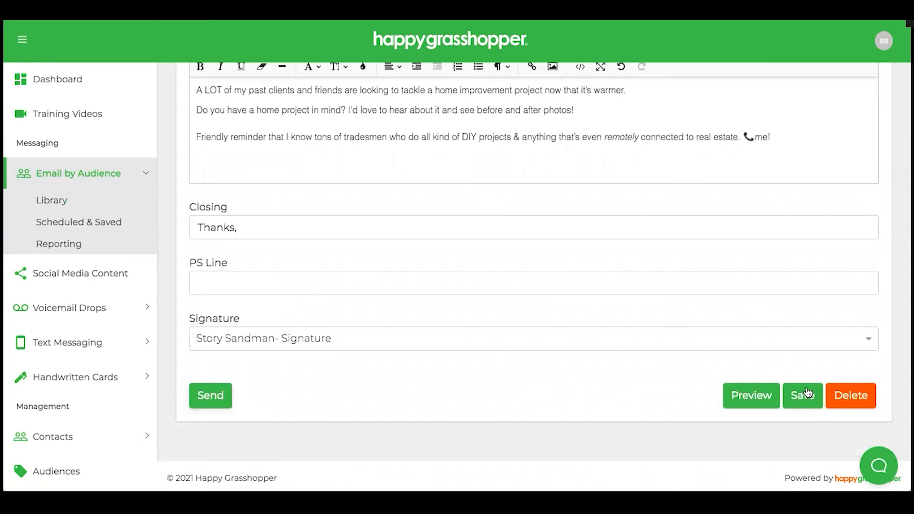
# - Check the email's send date and time options, close them without scheduling, and save the message
pyautogui.click(212, 392)
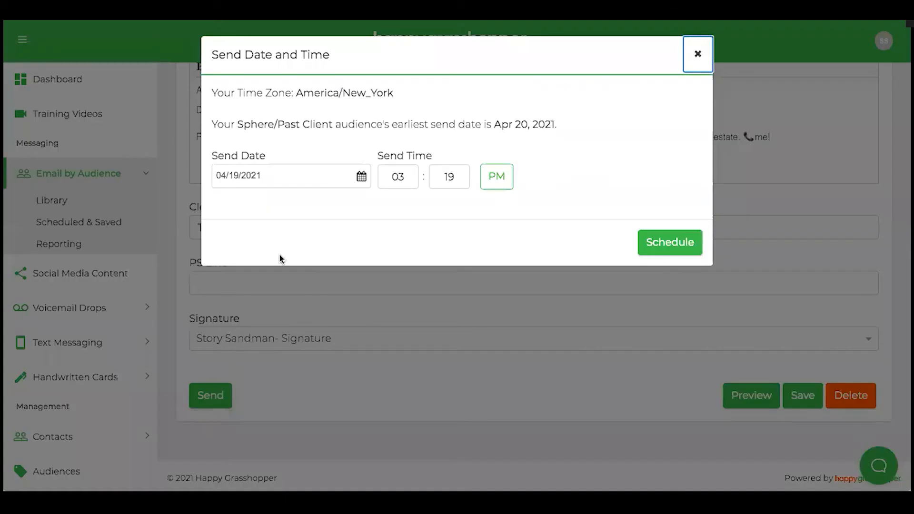
pyautogui.click(275, 175)
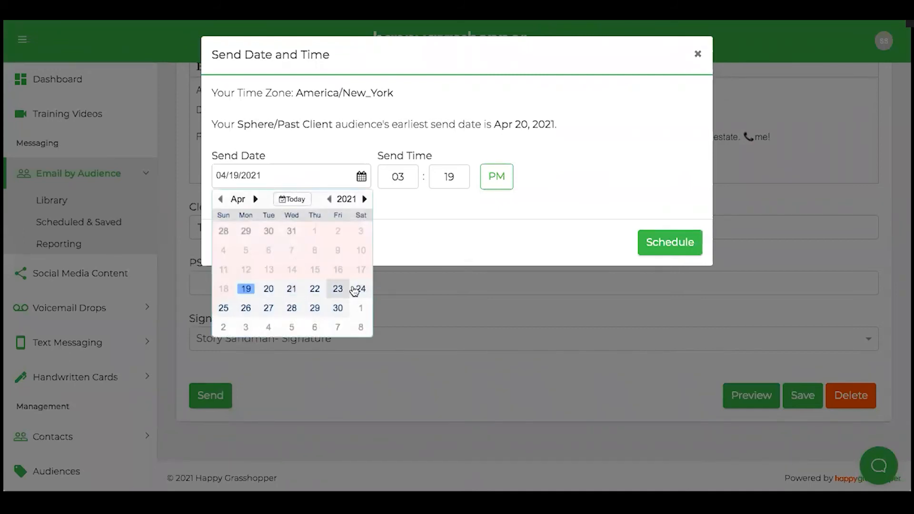
pyautogui.click(497, 221)
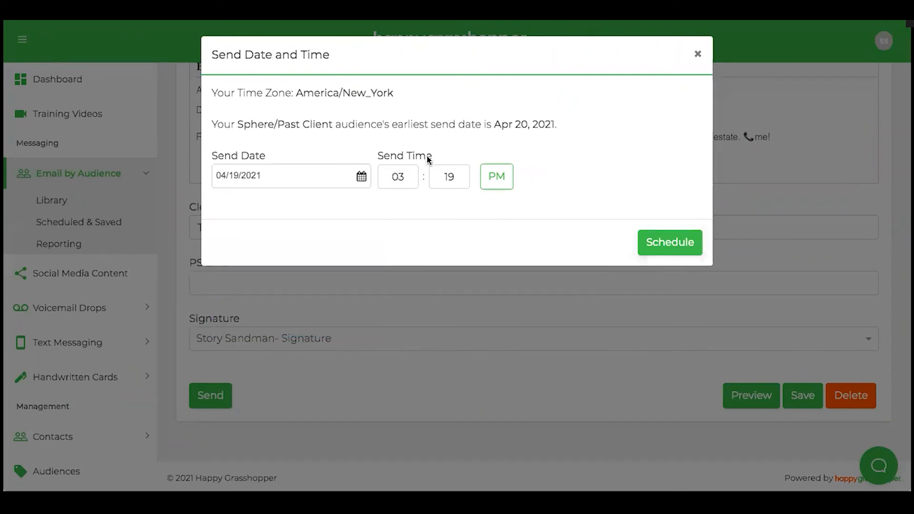
pyautogui.moveTo(430, 159); pyautogui.dragTo(443, 185)
pyautogui.click(458, 196)
pyautogui.click(697, 55)
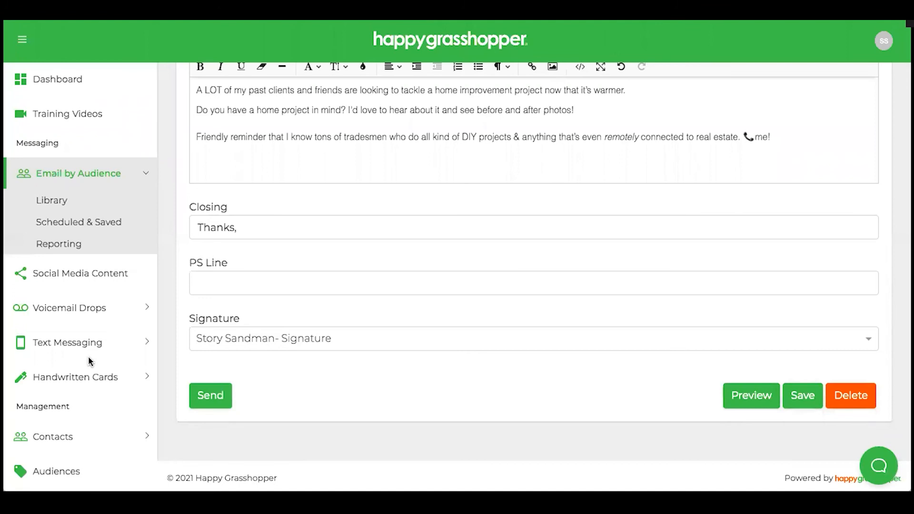
# - Open the Audiences list in the Management section and look over the existing audiences
pyautogui.scroll(-2, 97, 364)
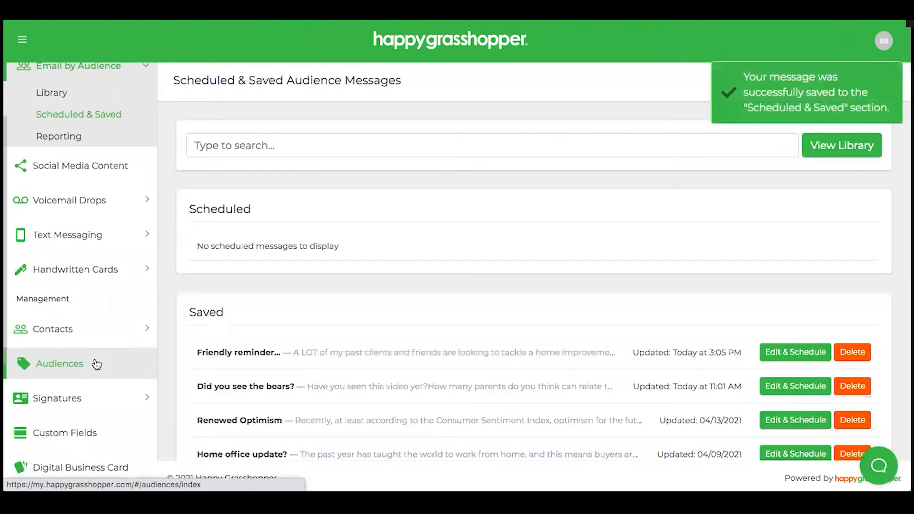
pyautogui.scroll(-3, 96, 364)
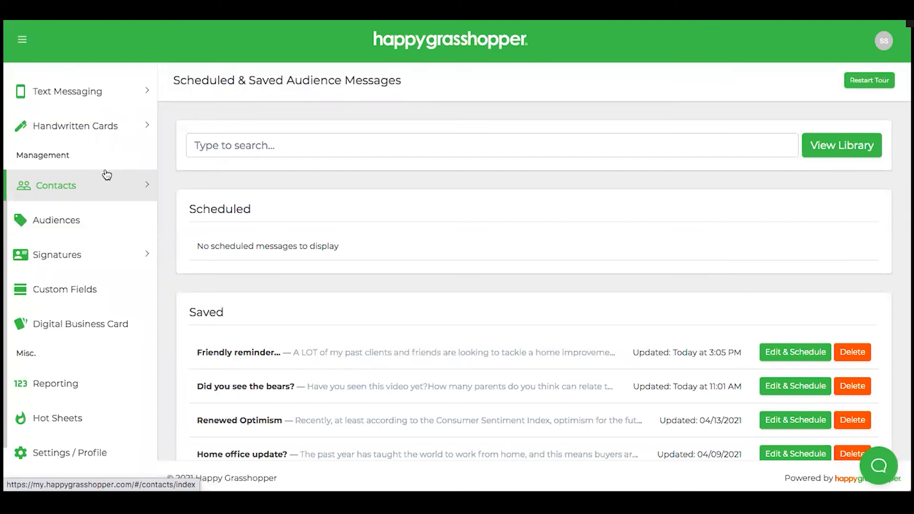
pyautogui.scroll(-1, 107, 175)
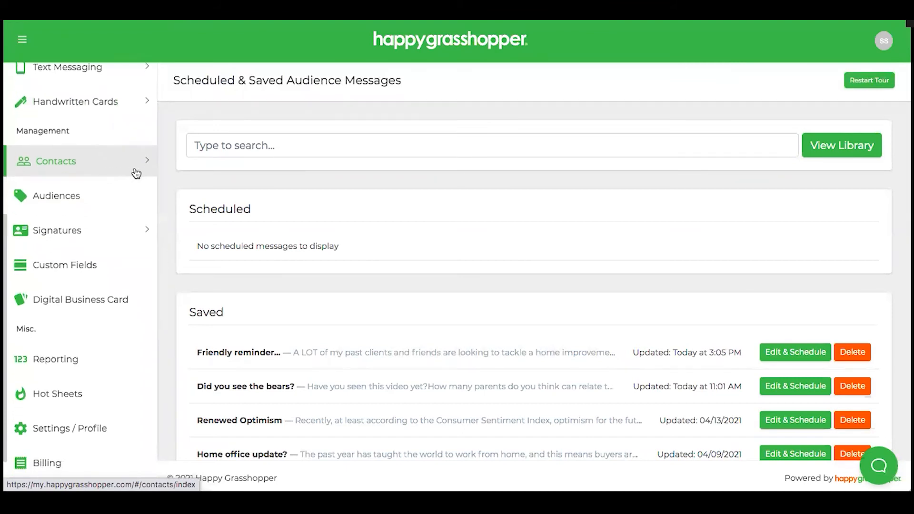
pyautogui.click(51, 199)
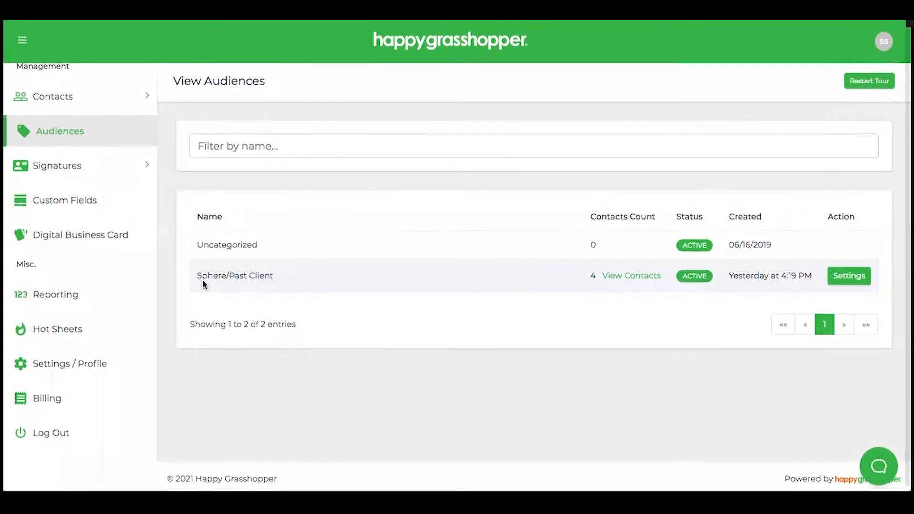
pyautogui.scroll(5, 56, 262)
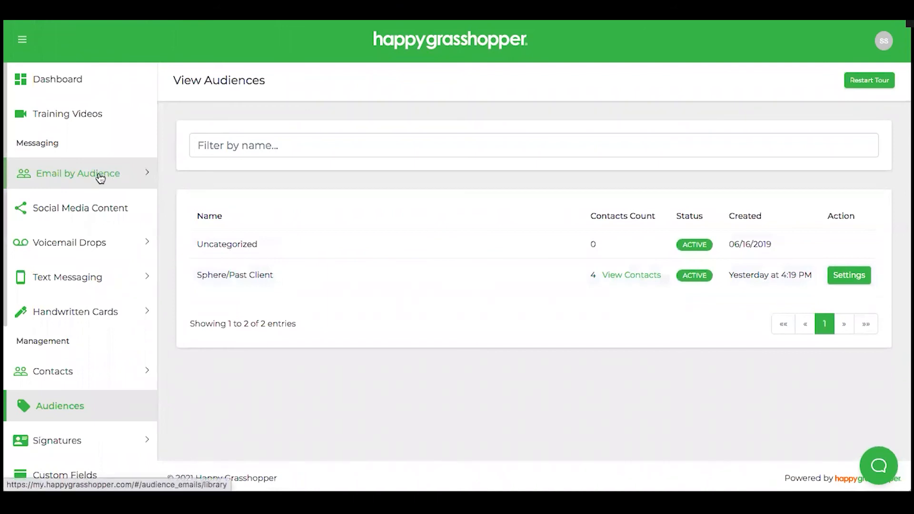
# - Review the Sphere/Past Client audience's send settings, including the Send Type options, and close them without saving
pyautogui.click(855, 278)
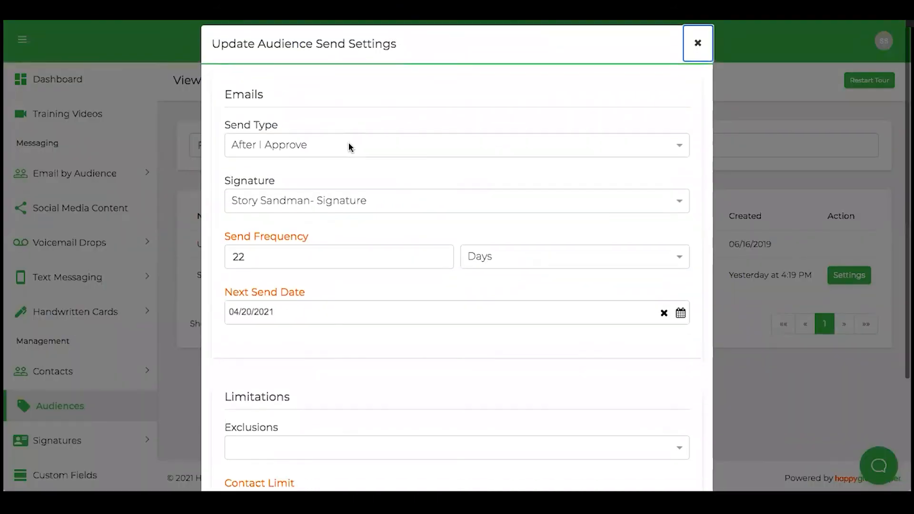
pyautogui.click(331, 144)
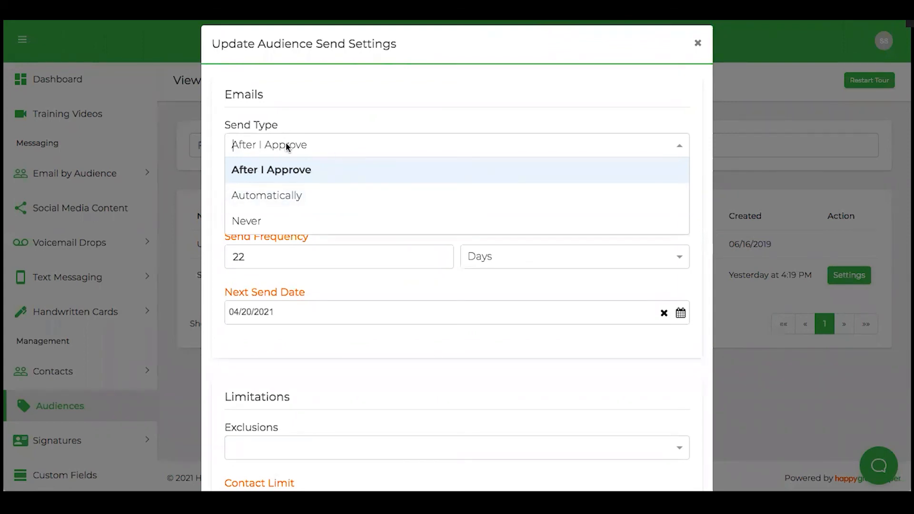
pyautogui.scroll(-3, 402, 102)
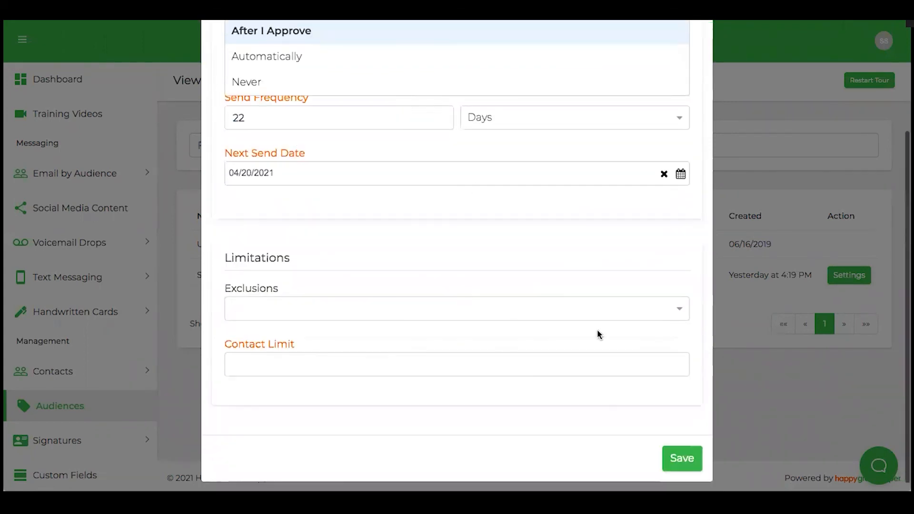
pyautogui.click(779, 410)
# - Open the Celebrations settings in the user profile and review the Birthday text message options
pyautogui.scroll(-5, 36, 260)
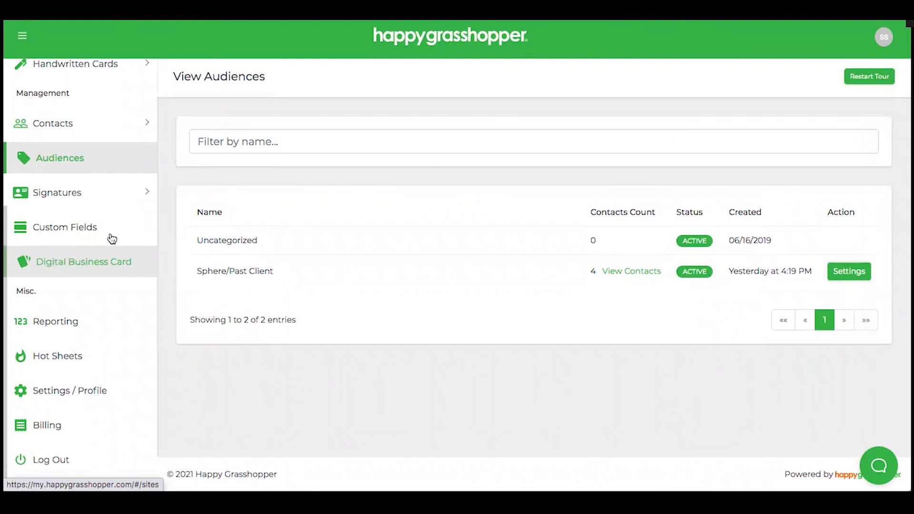
pyautogui.click(65, 394)
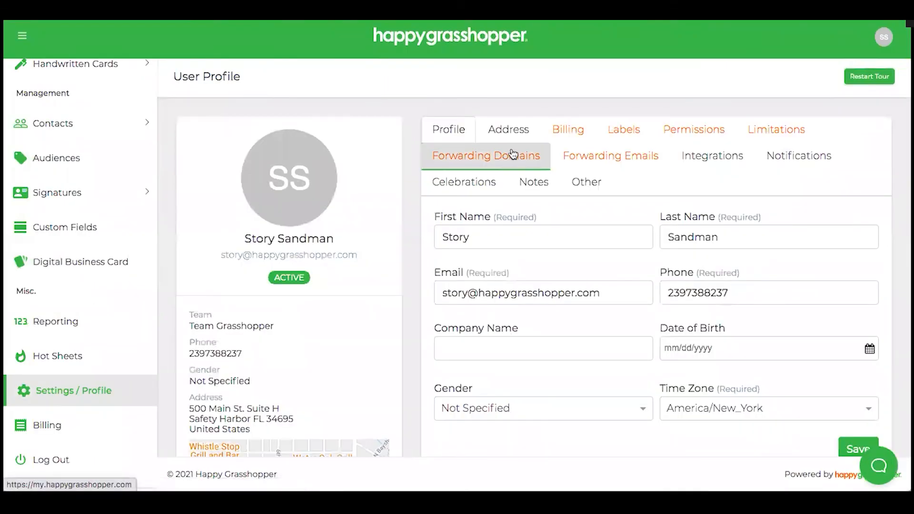
pyautogui.click(468, 186)
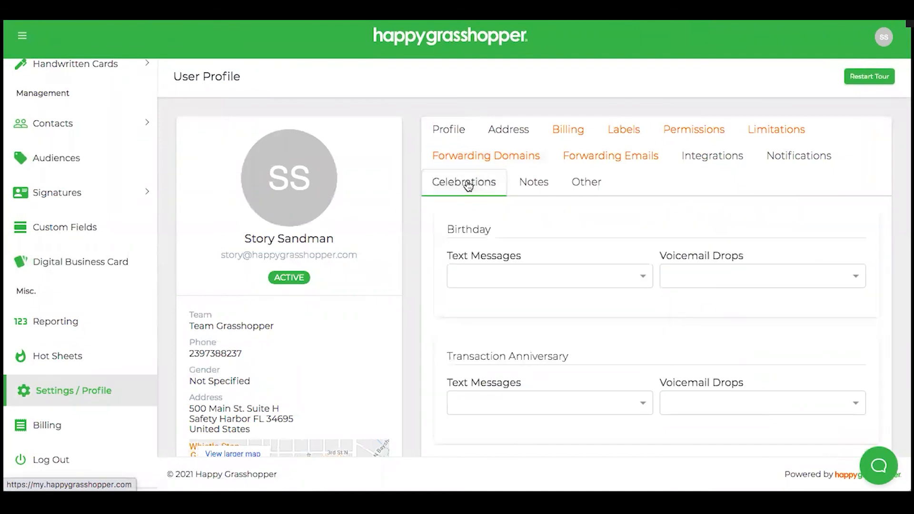
pyautogui.scroll(-2, 453, 210)
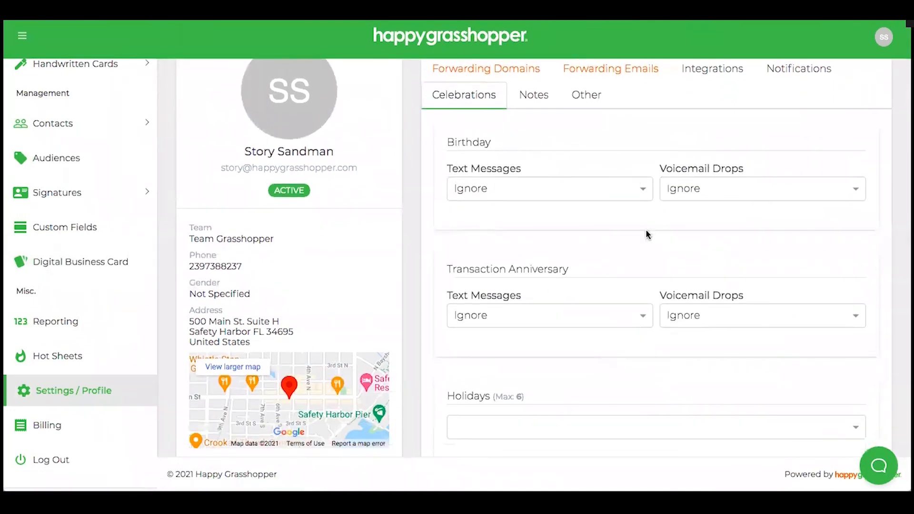
pyautogui.click(545, 186)
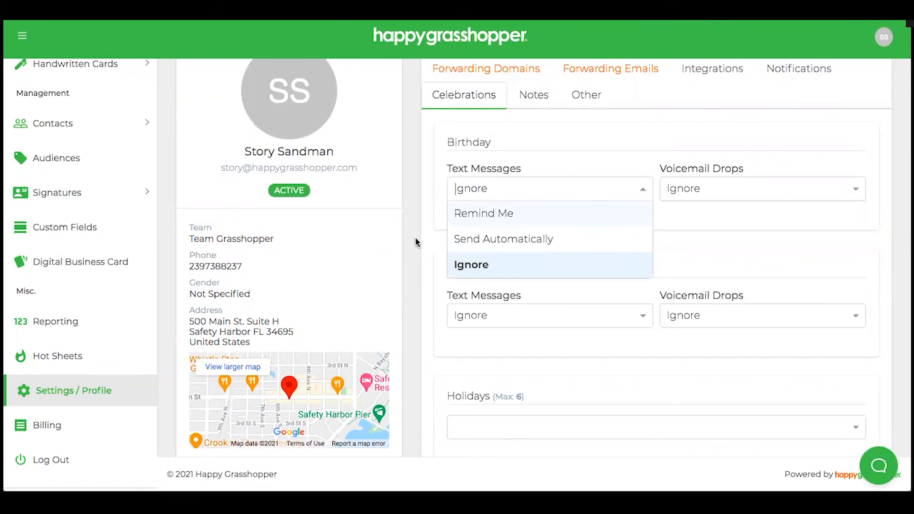
pyautogui.click(696, 250)
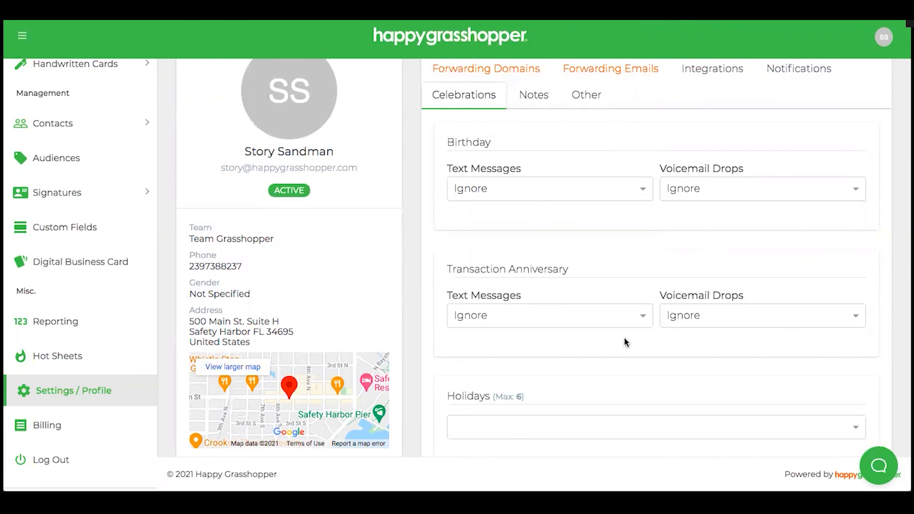
# - Add New Year's Day, Martin Luther King Jr. Day, President's Day and Mother's Day as celebration holidays and view the holiday text message options
pyautogui.scroll(-4, 629, 316)
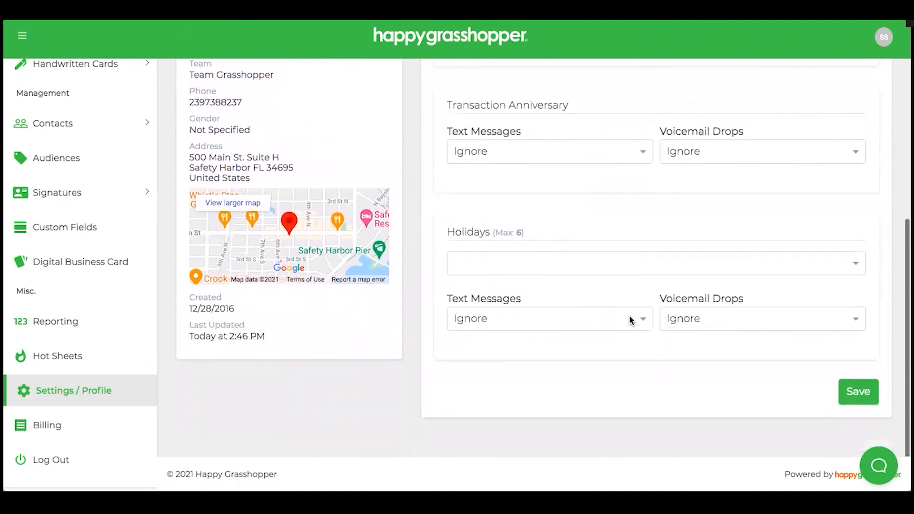
pyautogui.click(556, 261)
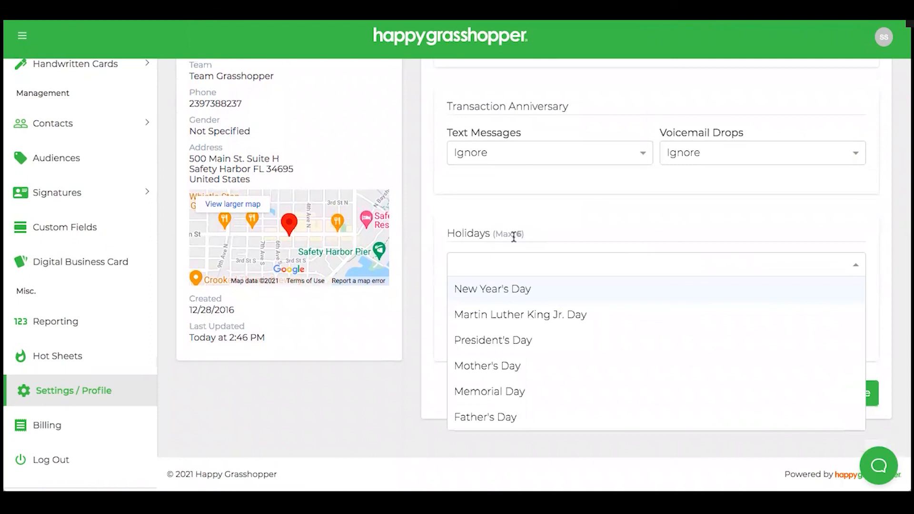
pyautogui.click(519, 289)
pyautogui.click(516, 323)
pyautogui.click(515, 343)
pyautogui.click(471, 365)
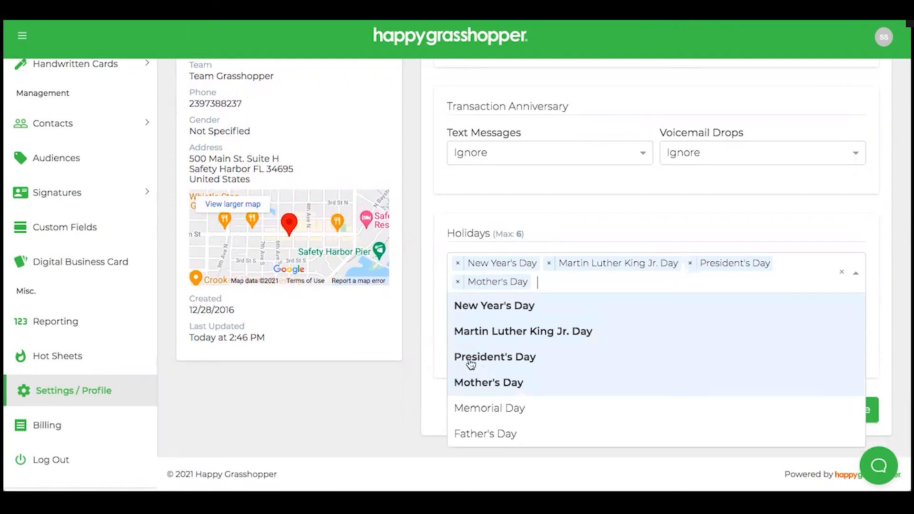
pyautogui.click(430, 341)
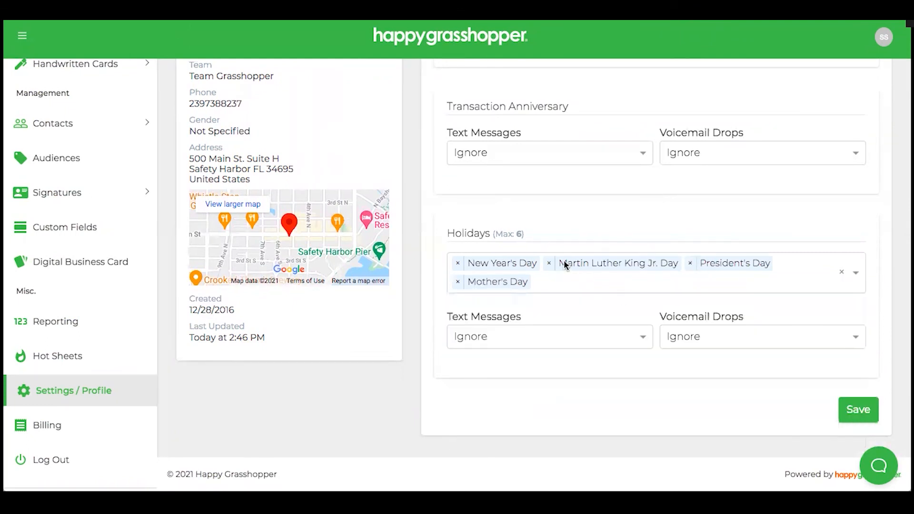
pyautogui.click(504, 336)
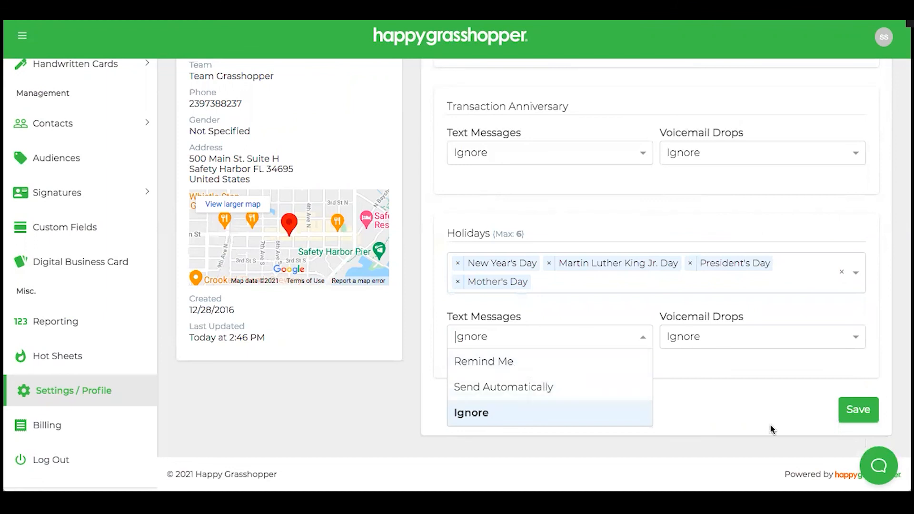
pyautogui.click(755, 422)
pyautogui.scroll(2, 529, 183)
pyautogui.scroll(-3, 537, 188)
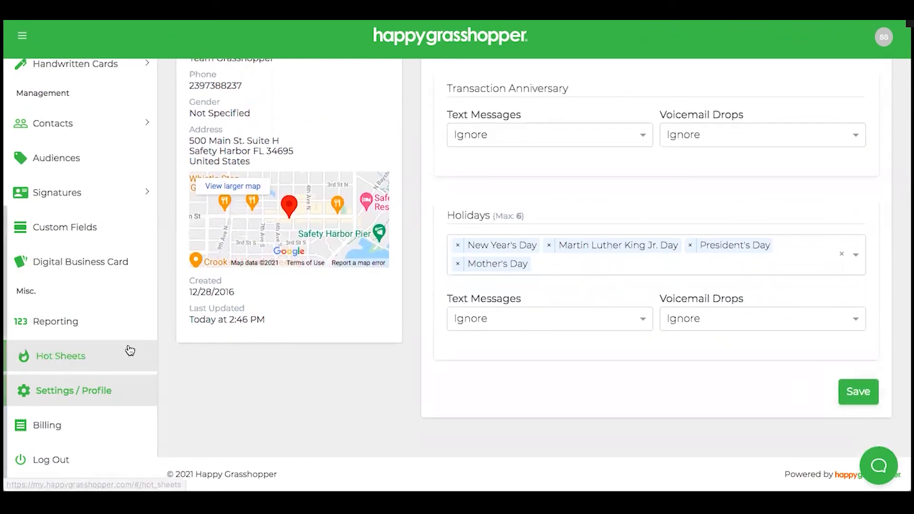
pyautogui.scroll(3, 126, 351)
pyautogui.scroll(3, 126, 352)
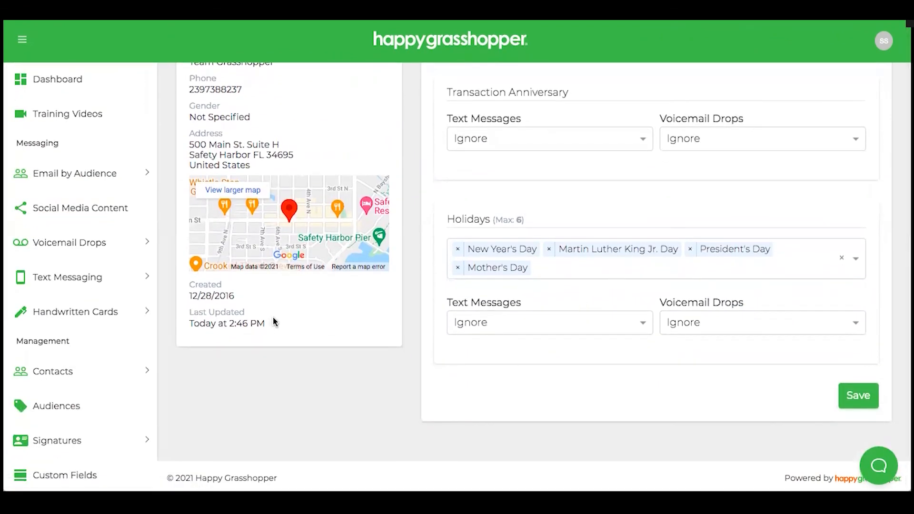
pyautogui.scroll(1, 205, 382)
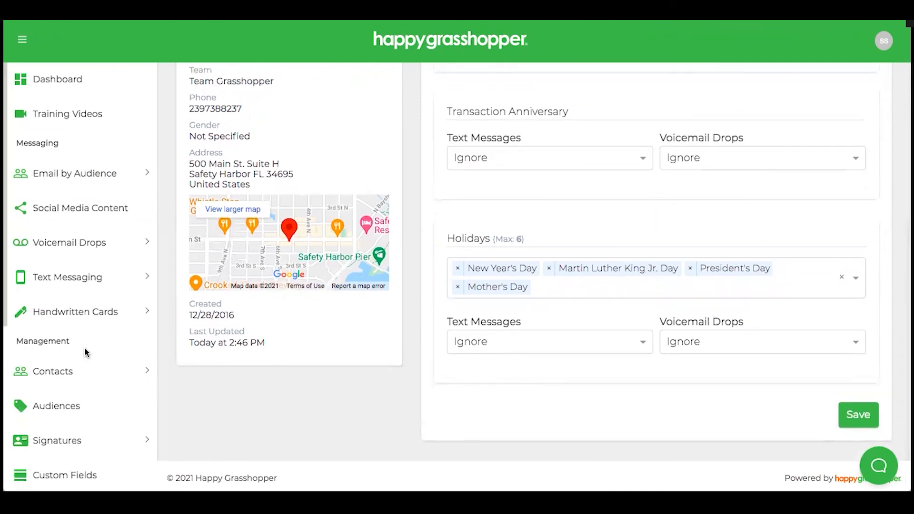
pyautogui.scroll(3, 190, 373)
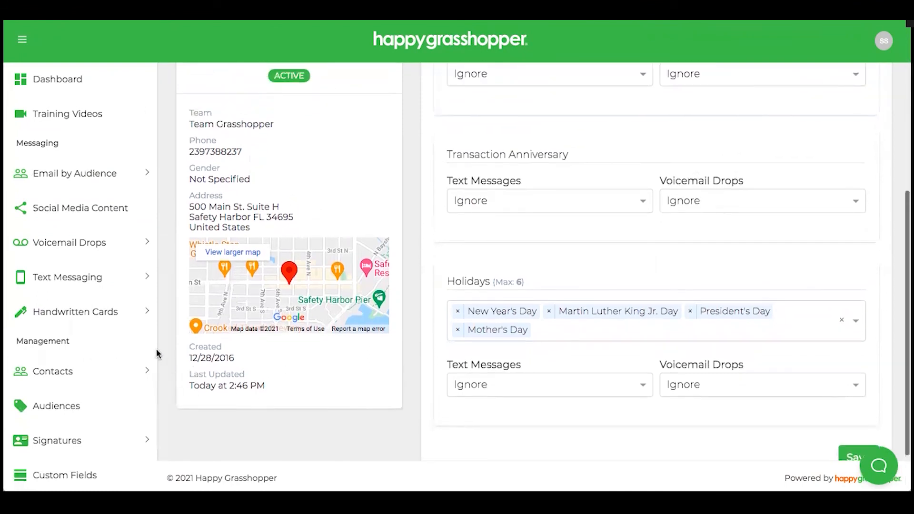
pyautogui.scroll(3, 163, 351)
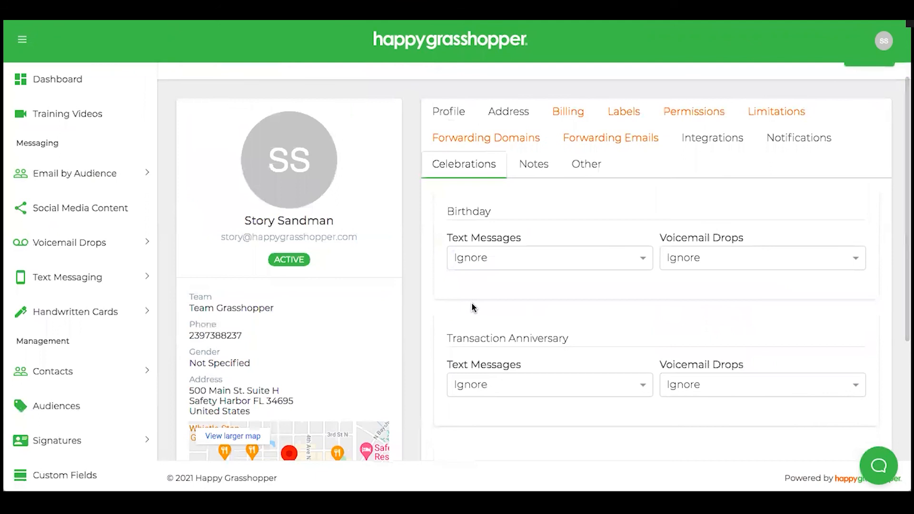